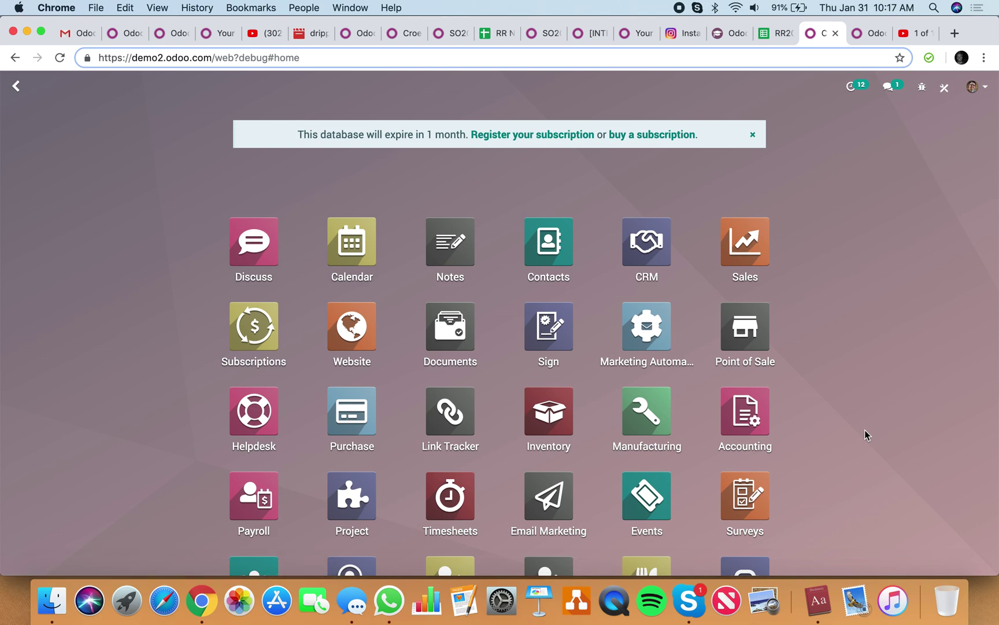
Start a new customer invoice for Azure Interior from the Invoices list
type("invoice")
key("Return")
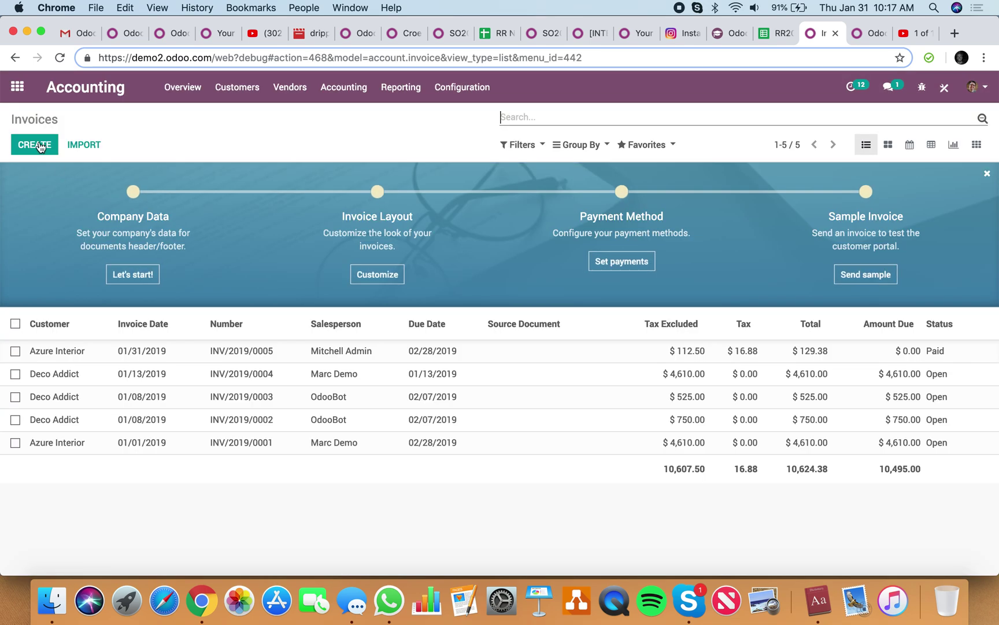
left_click(36, 145)
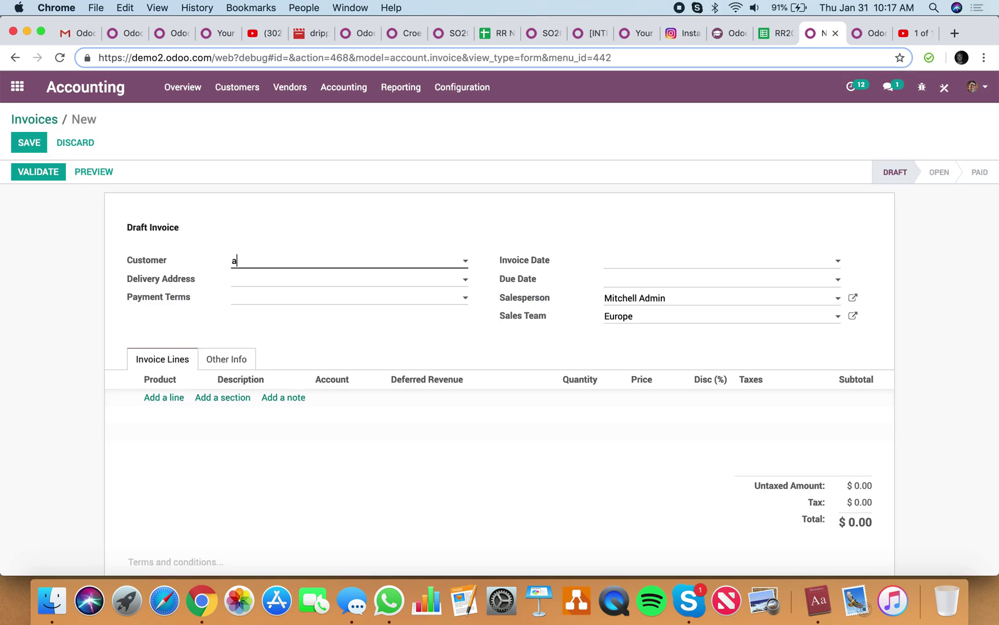
type("az")
left_click(280, 280)
Add an untaxed Whiteboard Pen line priced at 100 and save the invoice
left_click(167, 397)
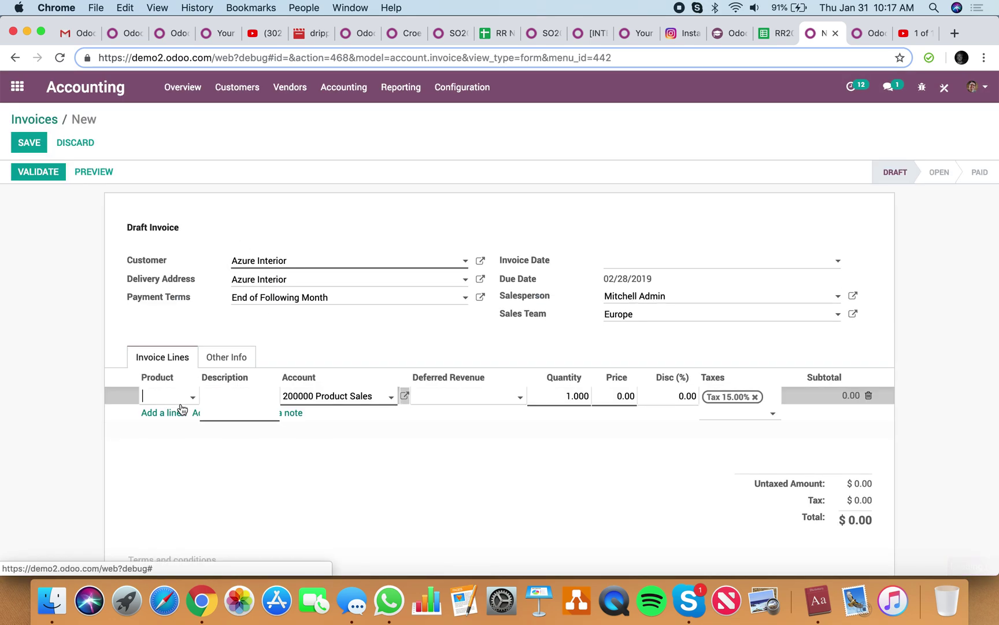
left_click(168, 399)
left_click(168, 415)
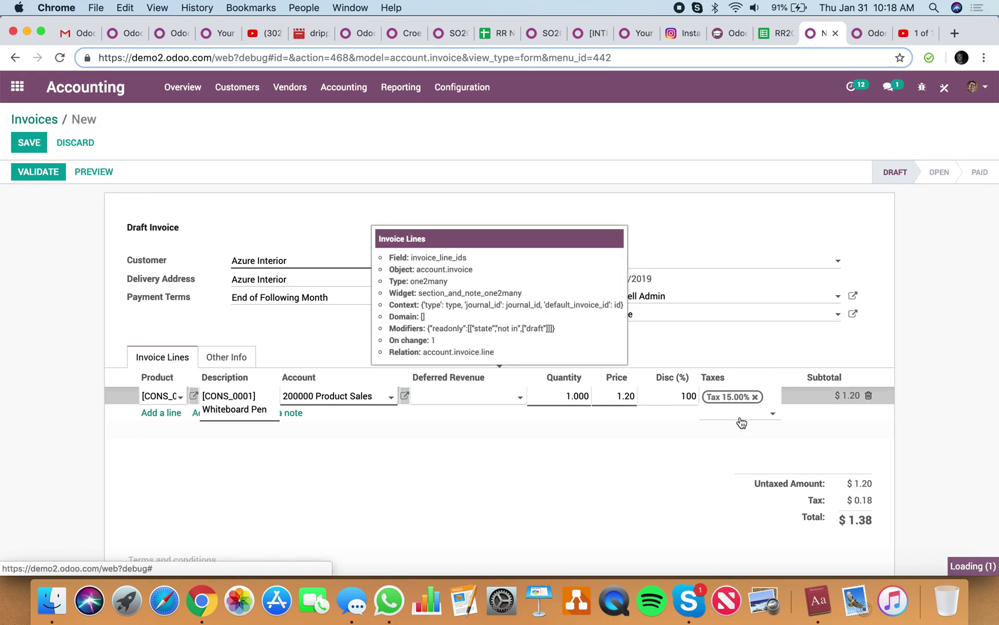
left_click(755, 396)
left_click(751, 457)
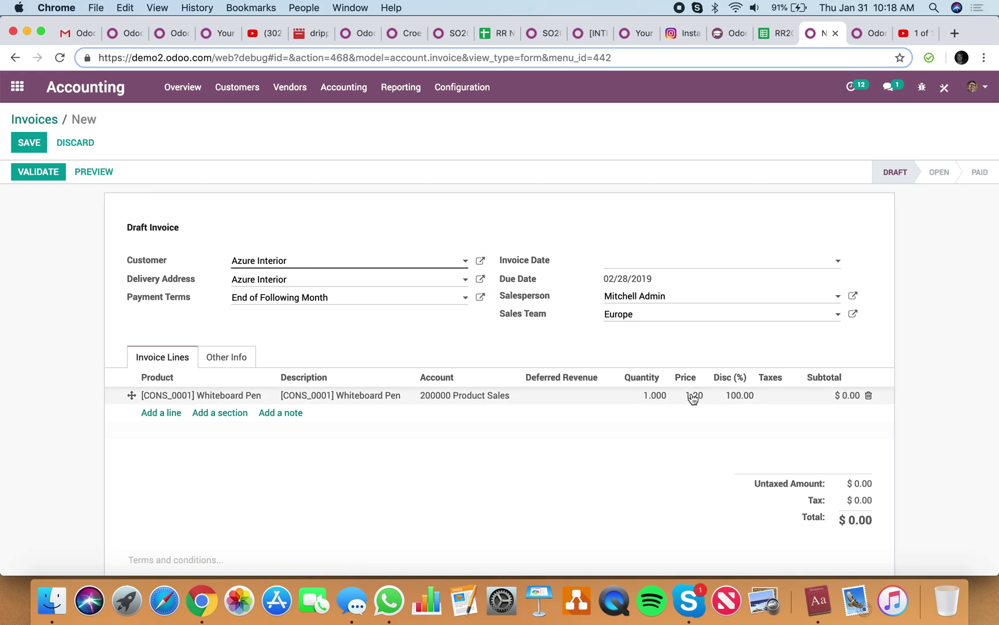
left_click(736, 395)
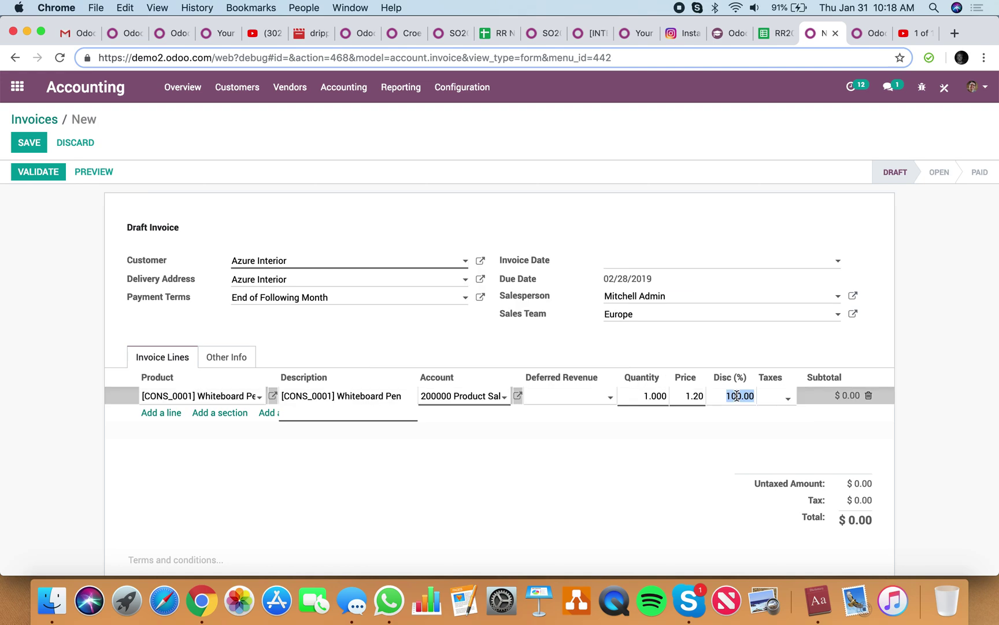
left_click(701, 397)
type("100")
left_click(664, 464)
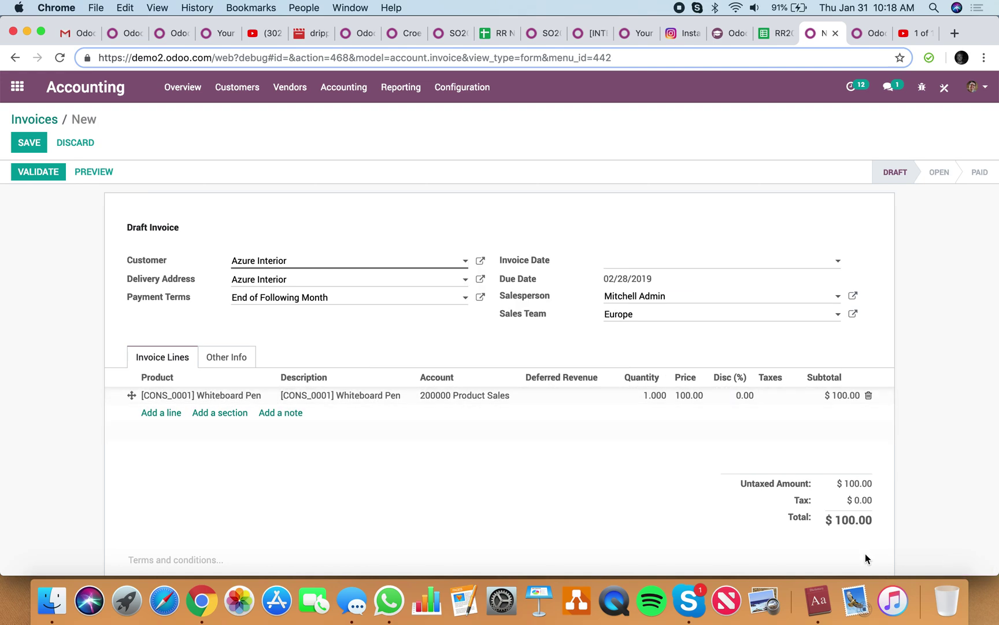
left_click(26, 147)
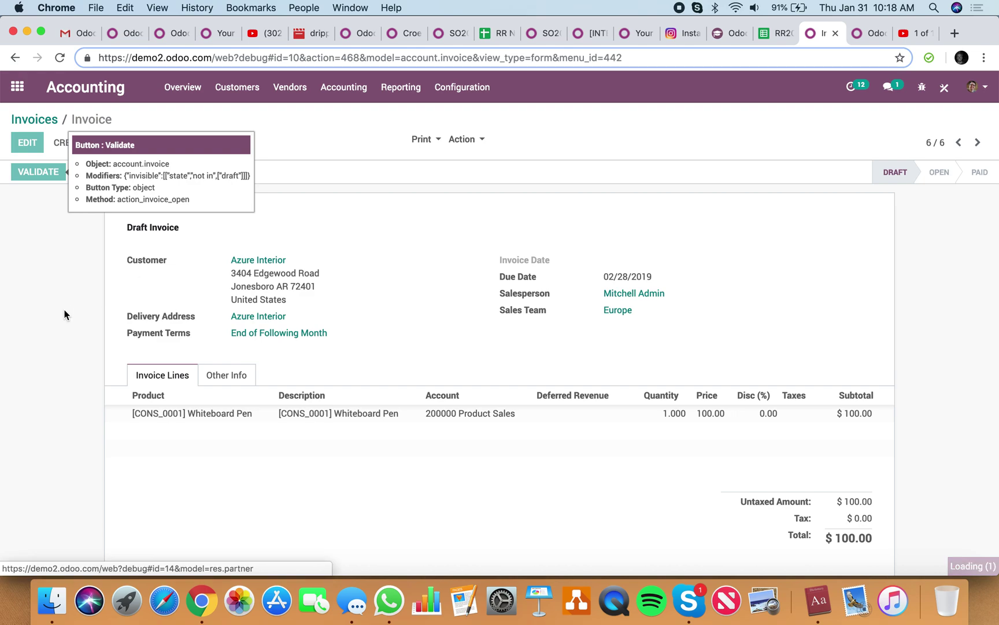
Go to Accounting > Customers > Payments
left_click(26, 99)
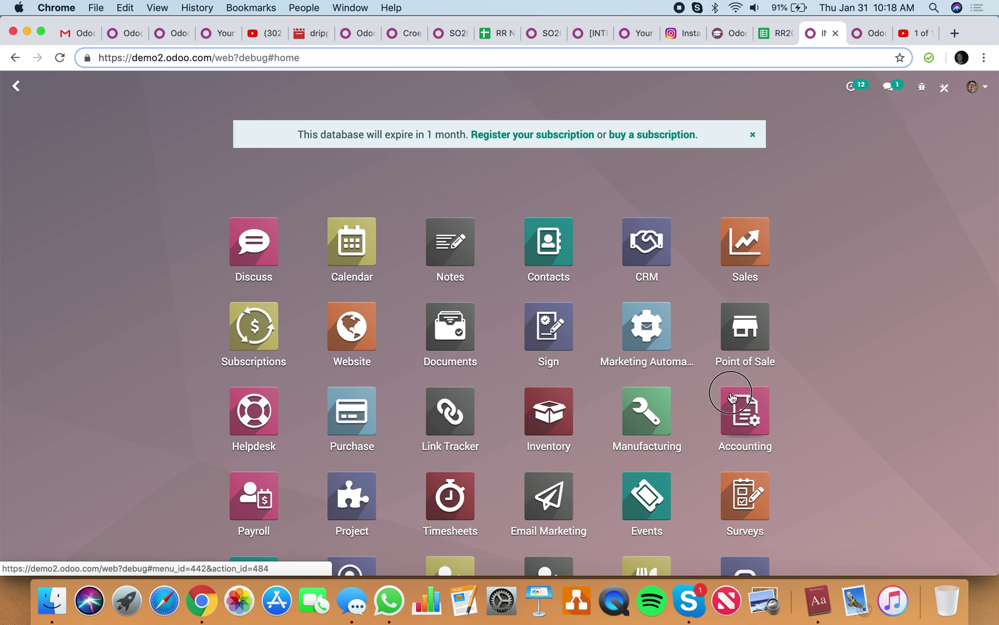
left_click(743, 408)
left_click(240, 88)
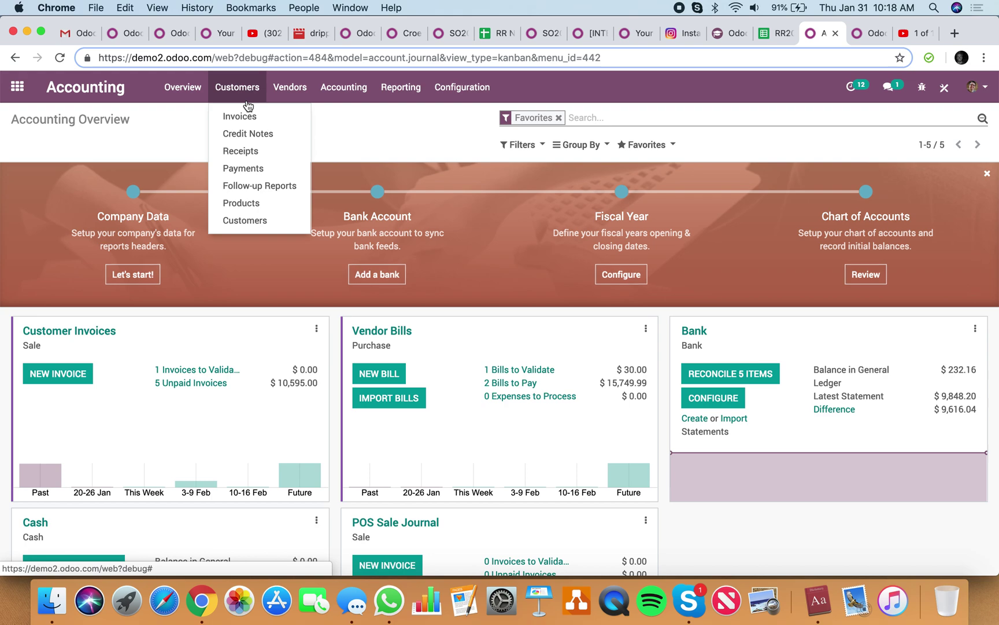
left_click(253, 169)
Create and save a Receive Money payment from partner Azure Interior
left_click(33, 151)
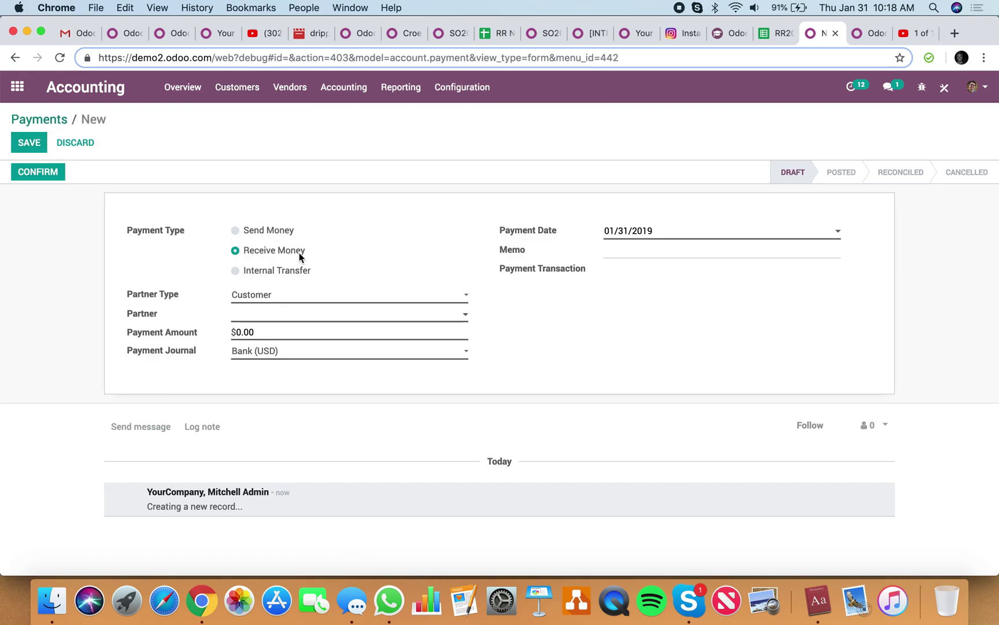
left_click(258, 306)
type("az")
left_click(294, 335)
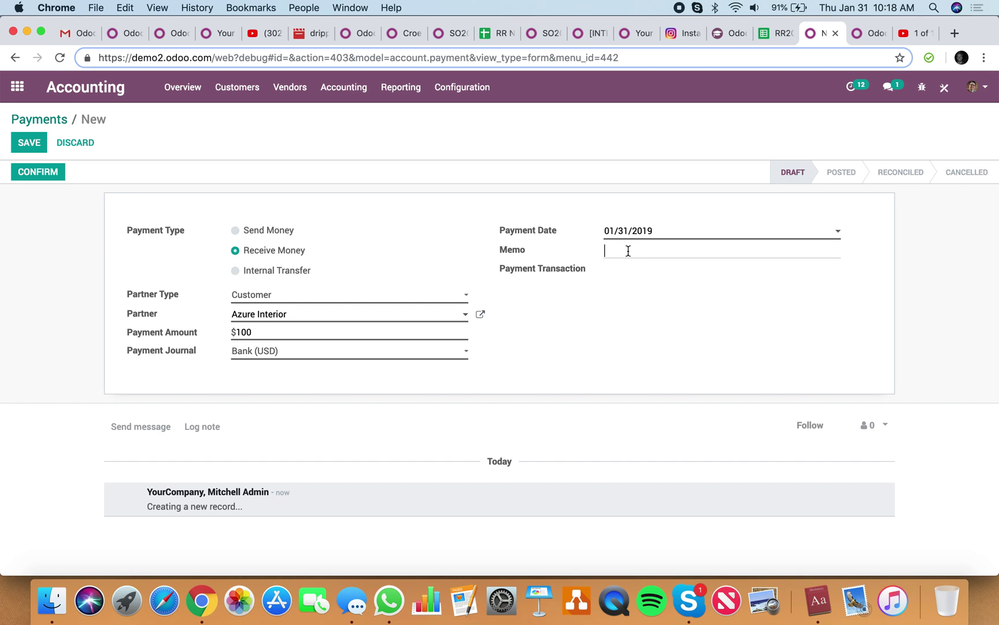
left_click(32, 144)
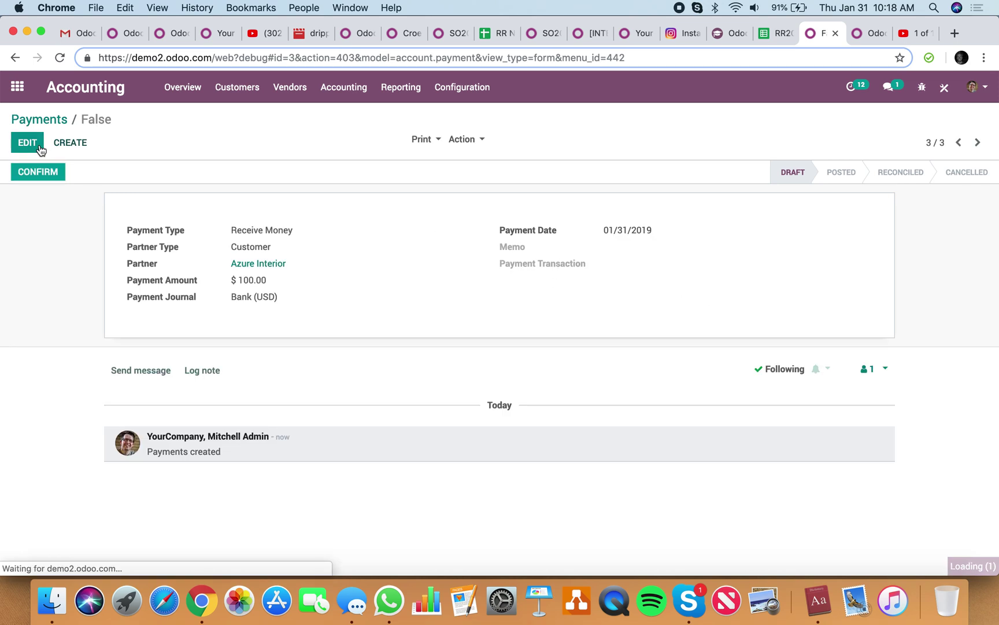
Post the payment as CUST.IN/2019/0002 and review its Bank and Receivable journal items
left_click(55, 175)
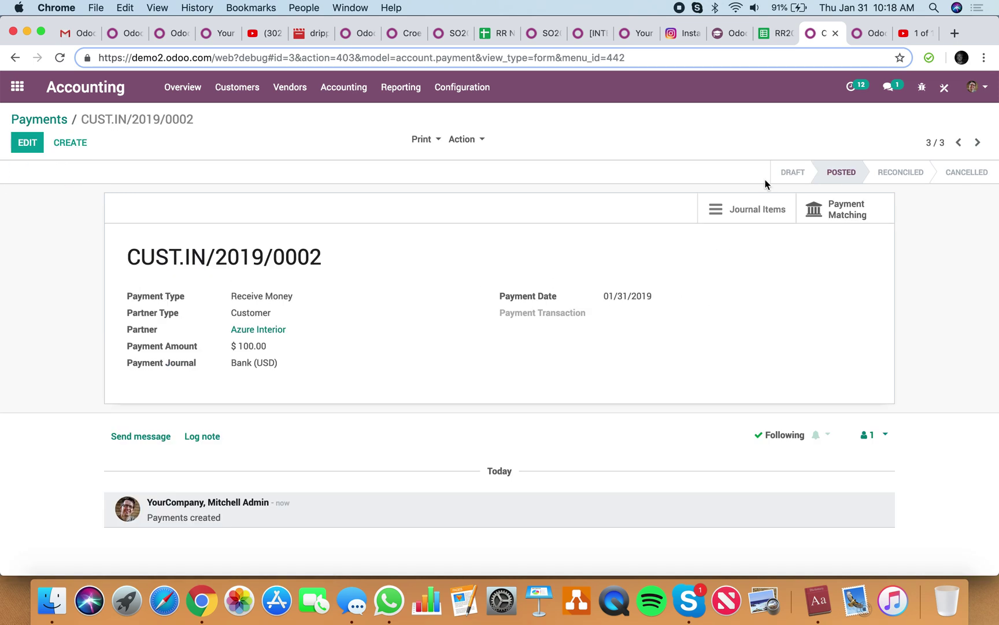
left_click(732, 208)
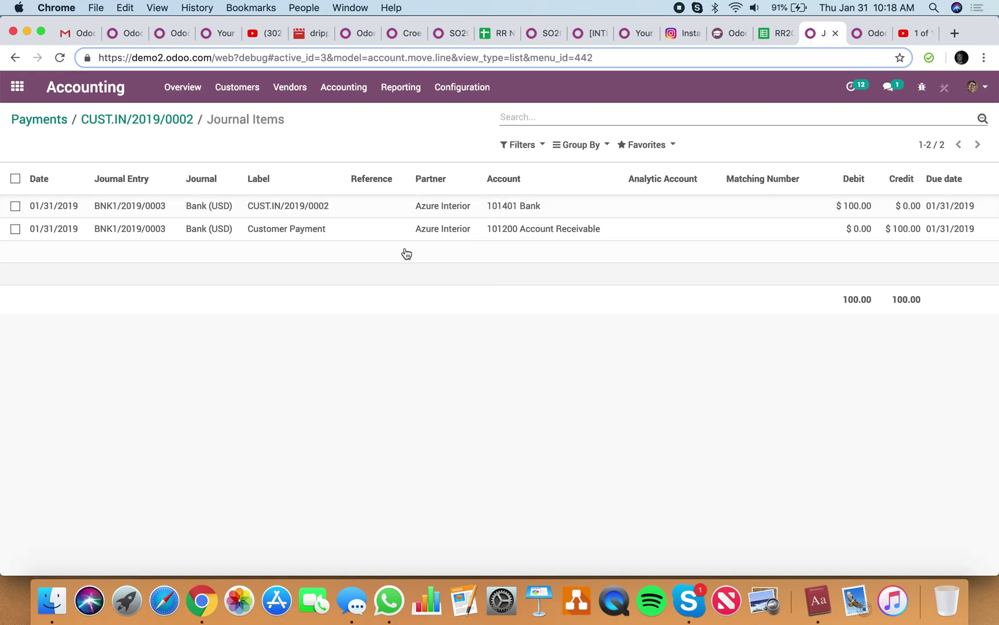
left_click(137, 118)
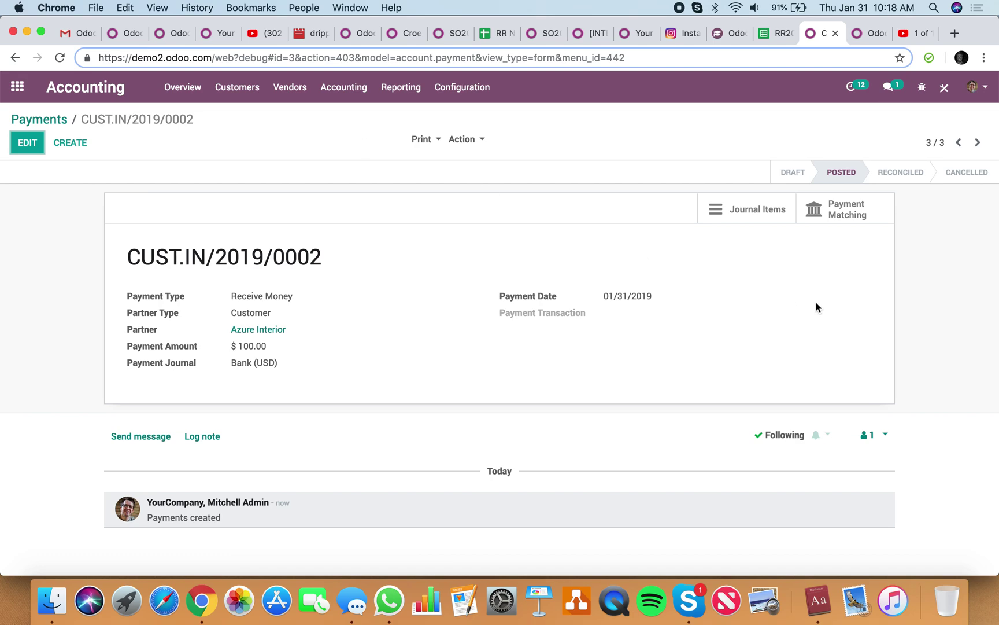
left_click(757, 203)
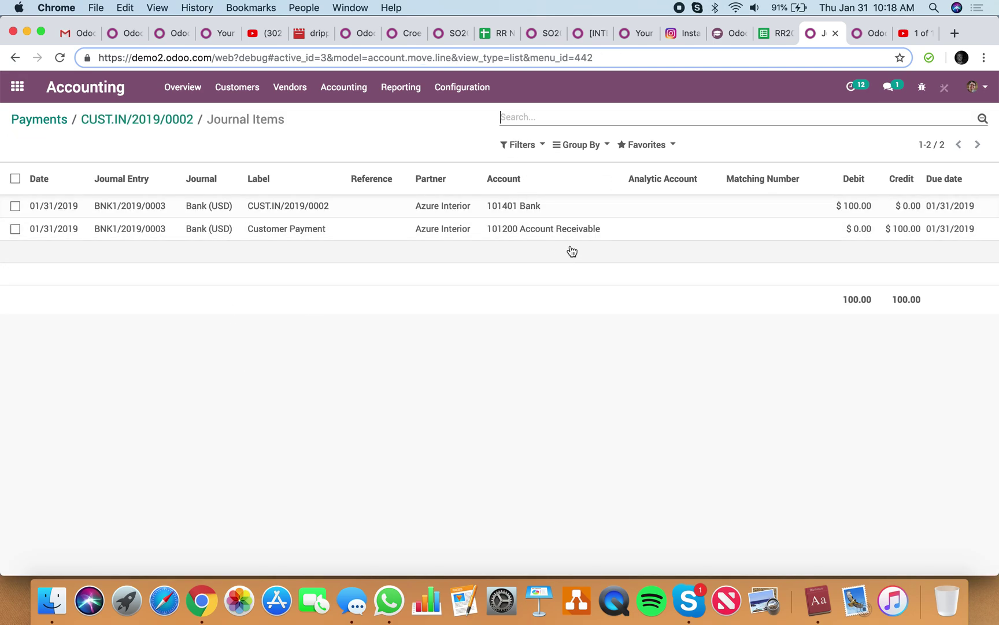
left_click(157, 121)
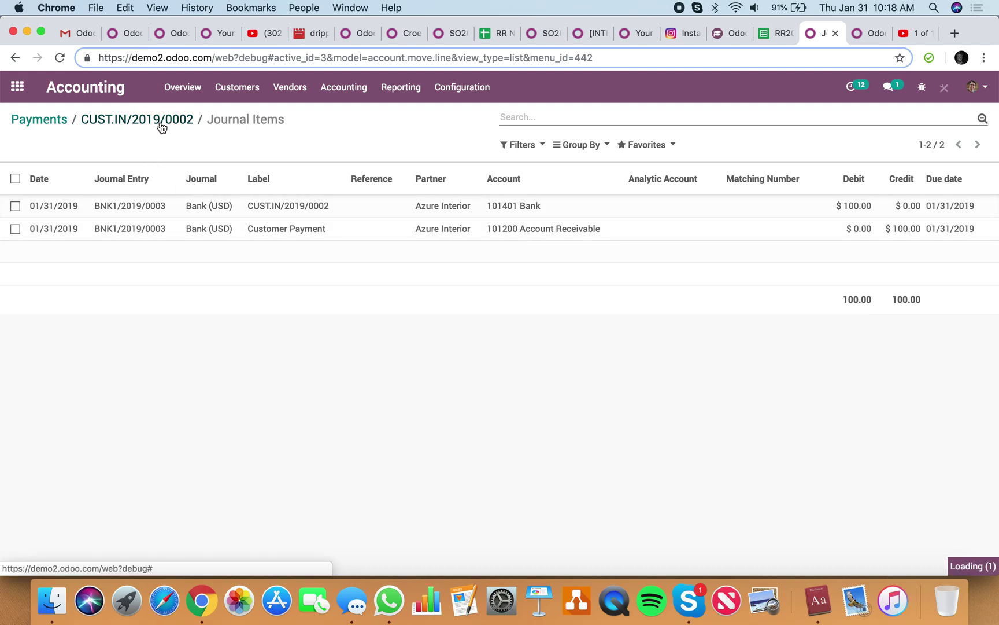
Match the $100 payment against INV/2019/0006 in Payment Matching and reconcile them
left_click(859, 213)
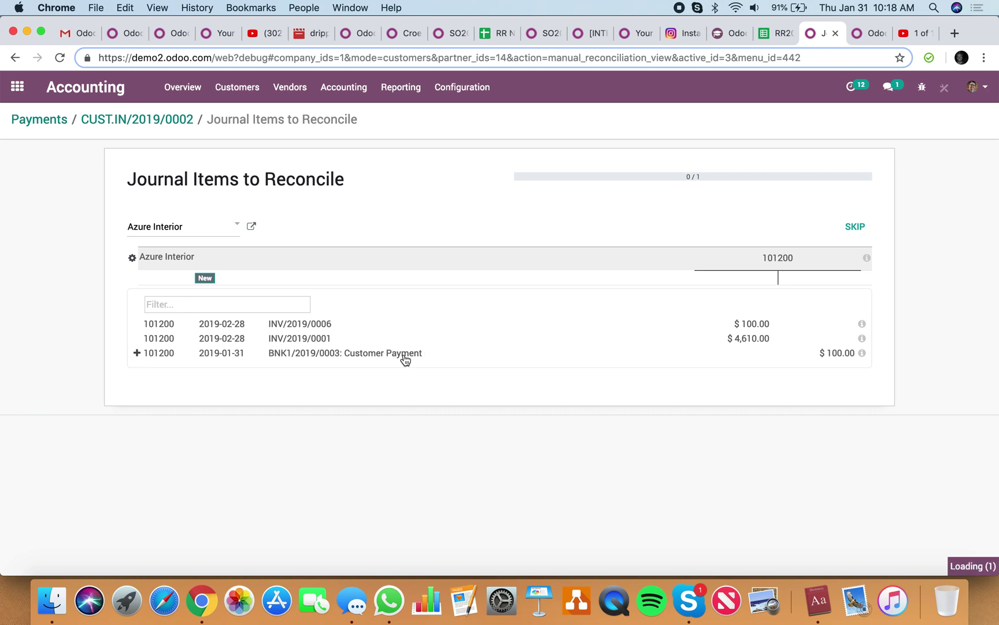
left_click(404, 354)
left_click(320, 339)
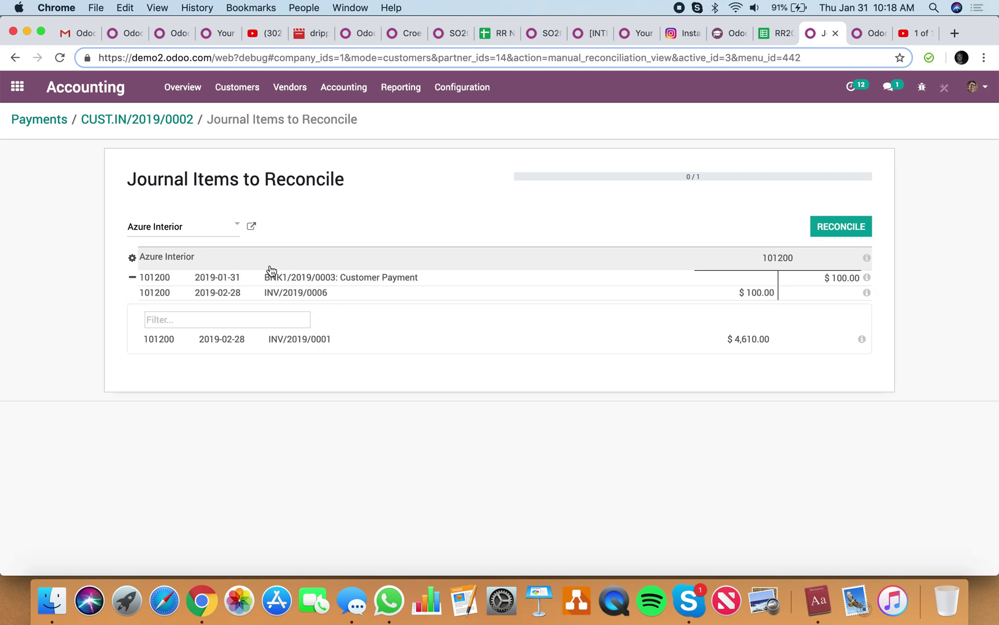
left_click(849, 231)
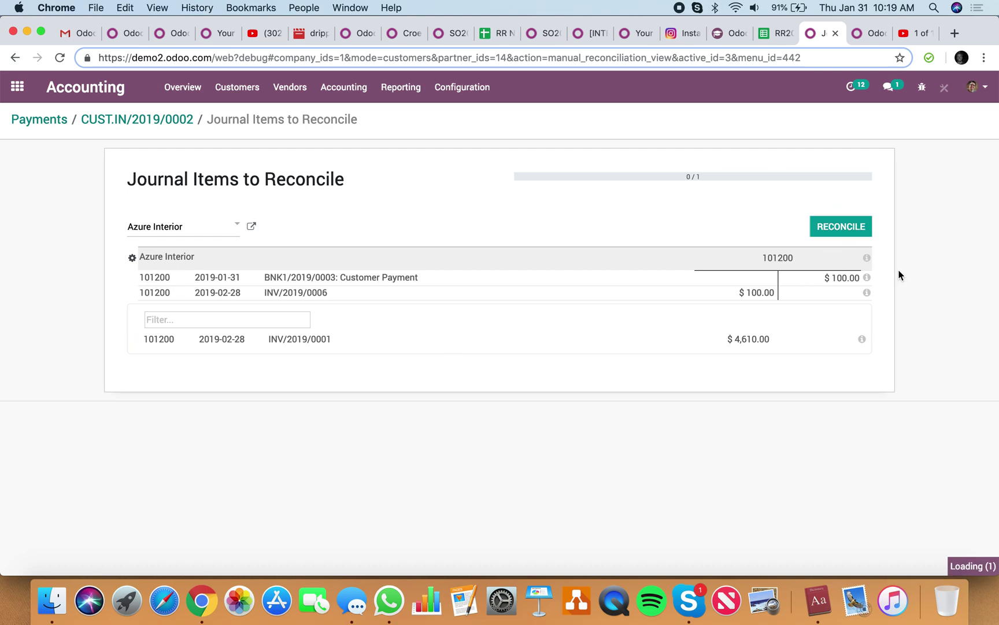
left_click(856, 228)
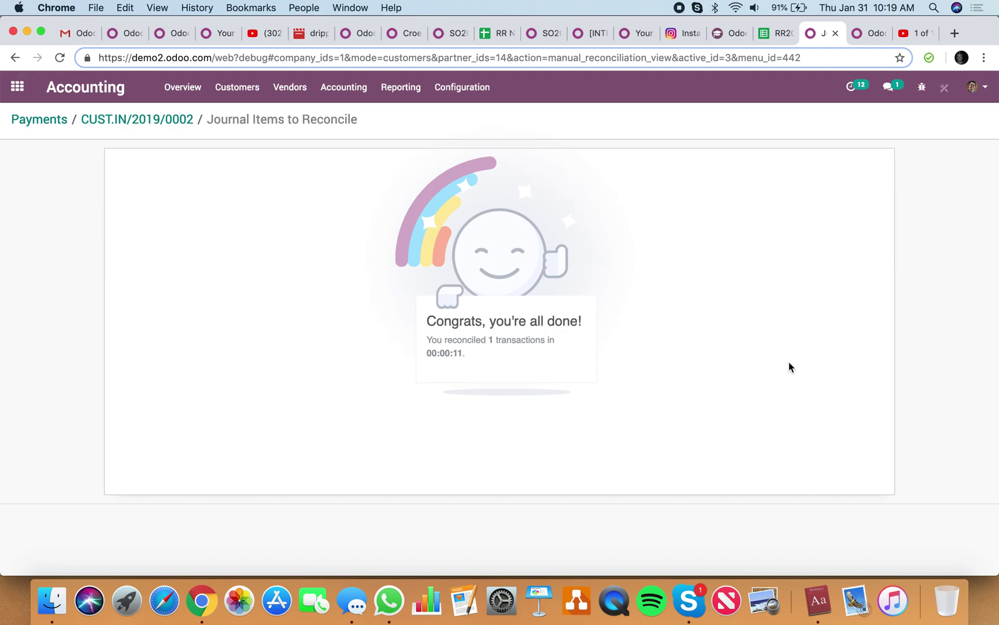
left_click(238, 89)
Open INV/2019/0006's journal entry and list the entries reconciled with it
left_click(246, 114)
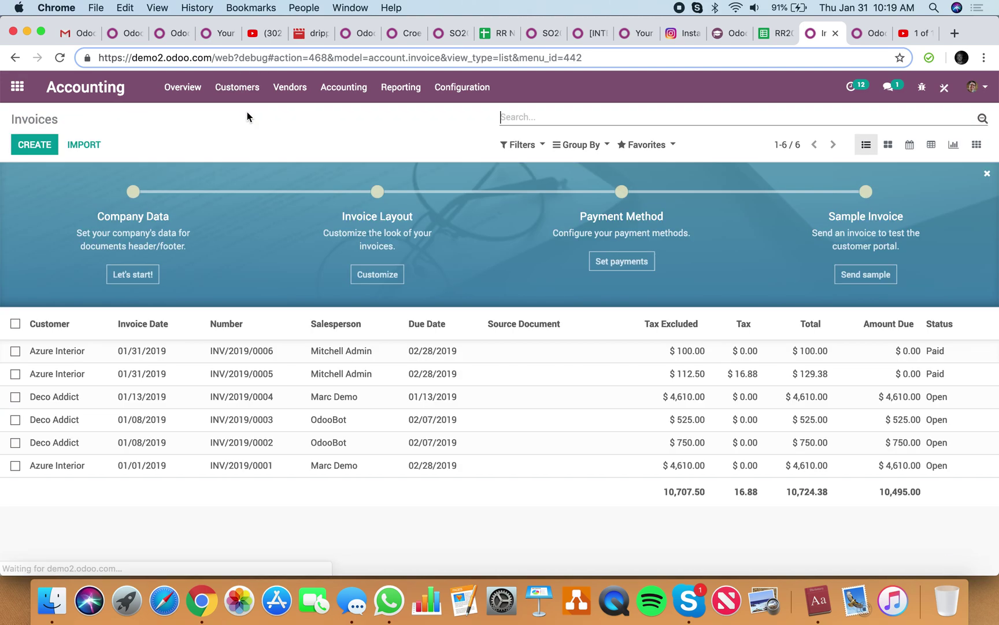
left_click(489, 351)
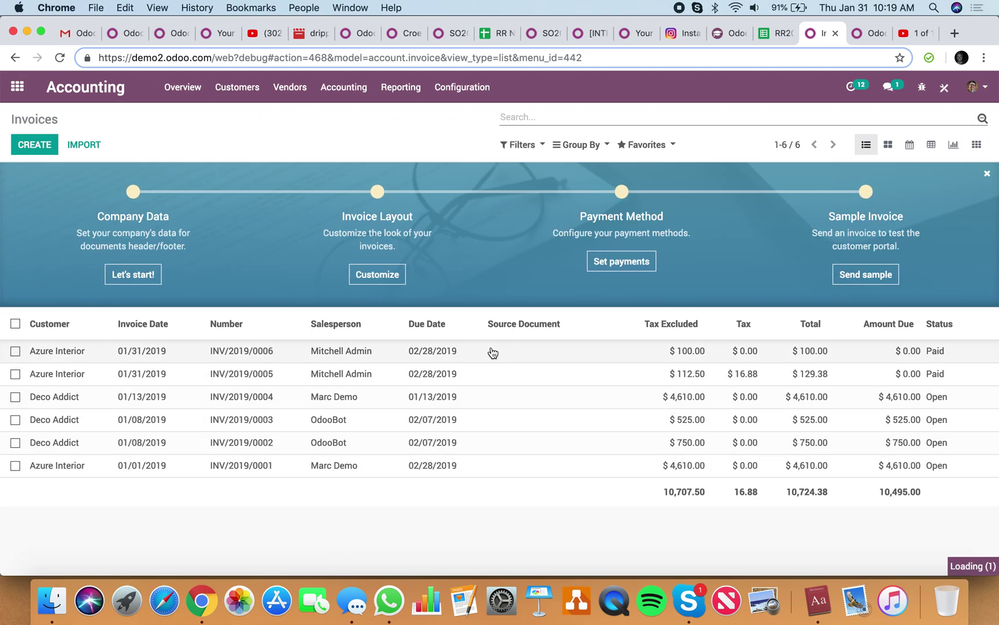
scroll(840, 484, "down", 3)
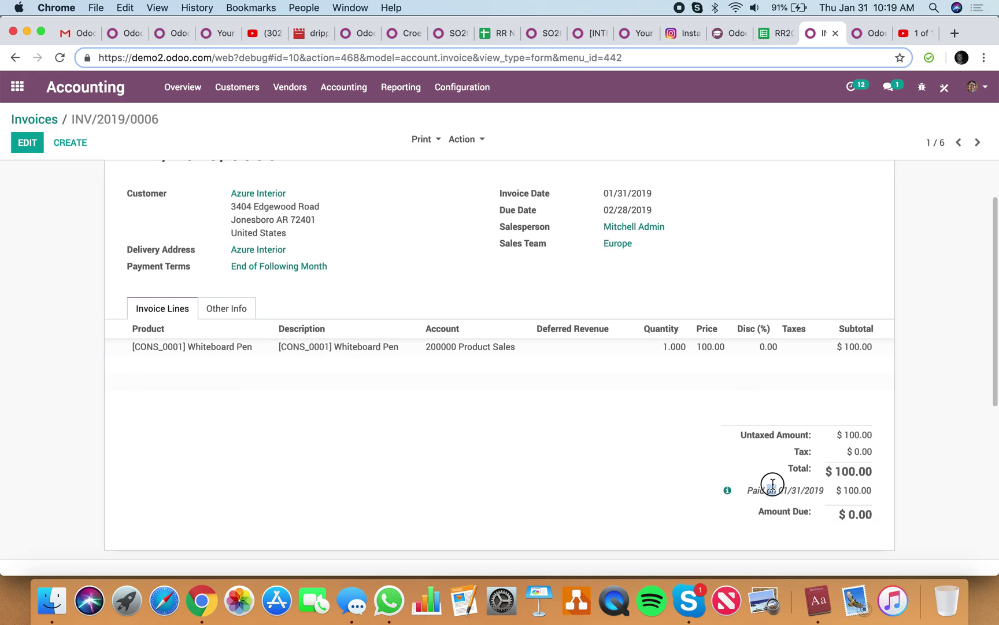
scroll(924, 424, "up", 3)
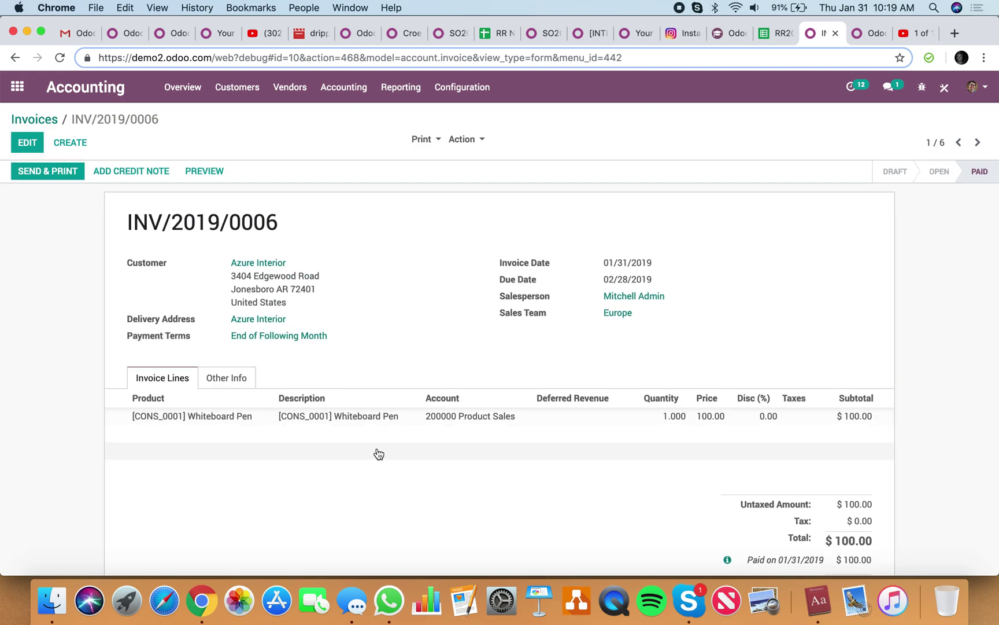
left_click(238, 381)
left_click(610, 463)
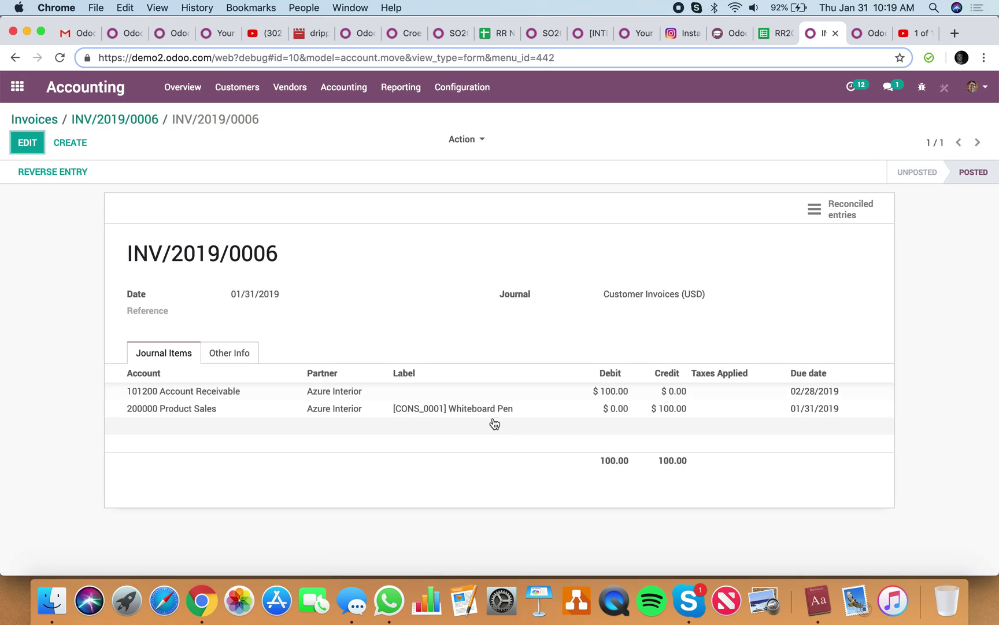
left_click(828, 215)
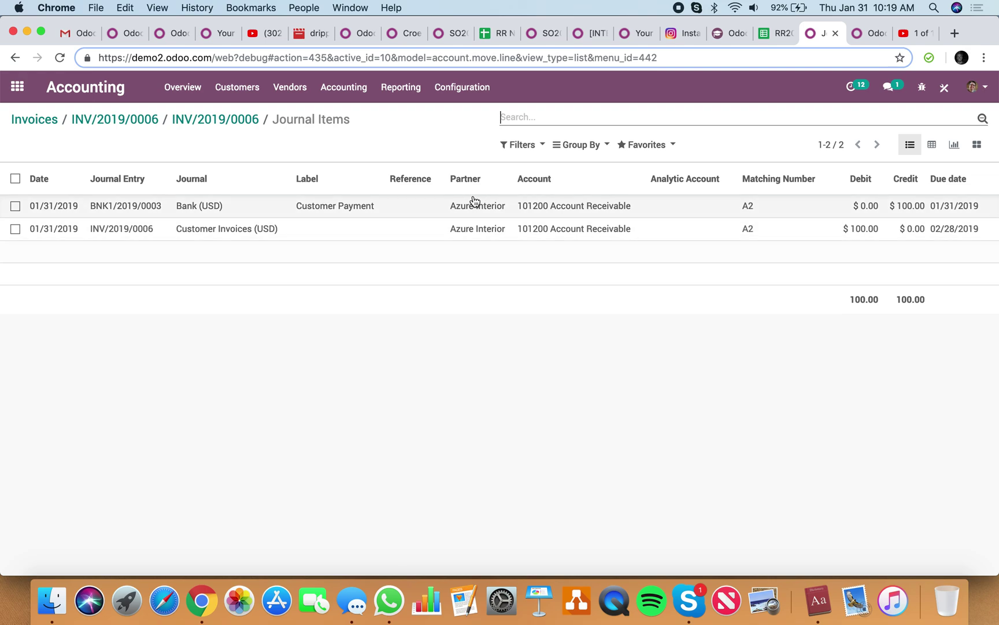
Inspect payment entry BNK1/2019/0003 and matching A2, then return to INV/2019/0006
left_click(476, 228)
left_click(323, 122)
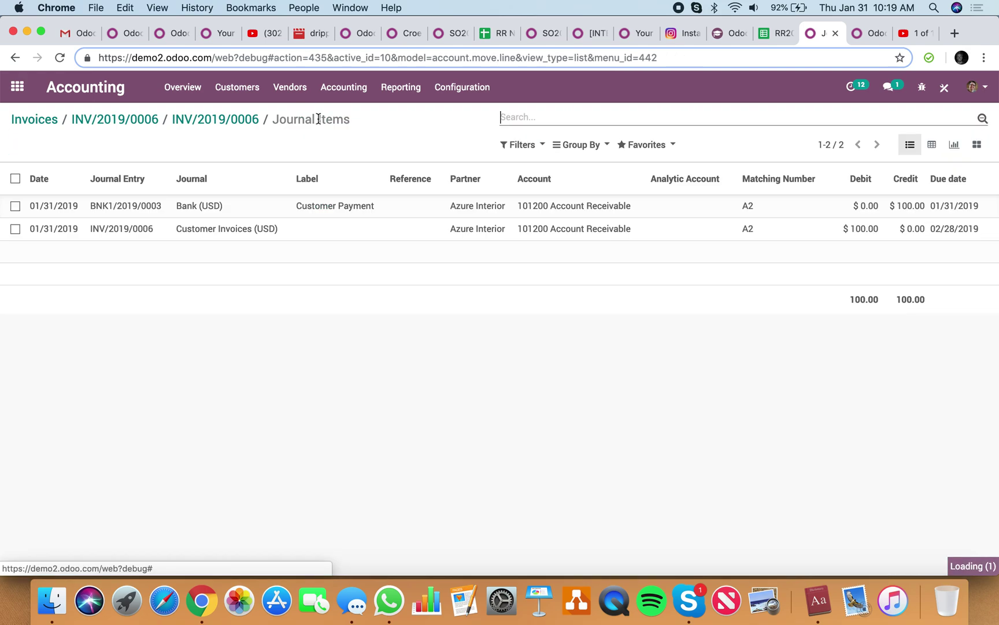
left_click(400, 207)
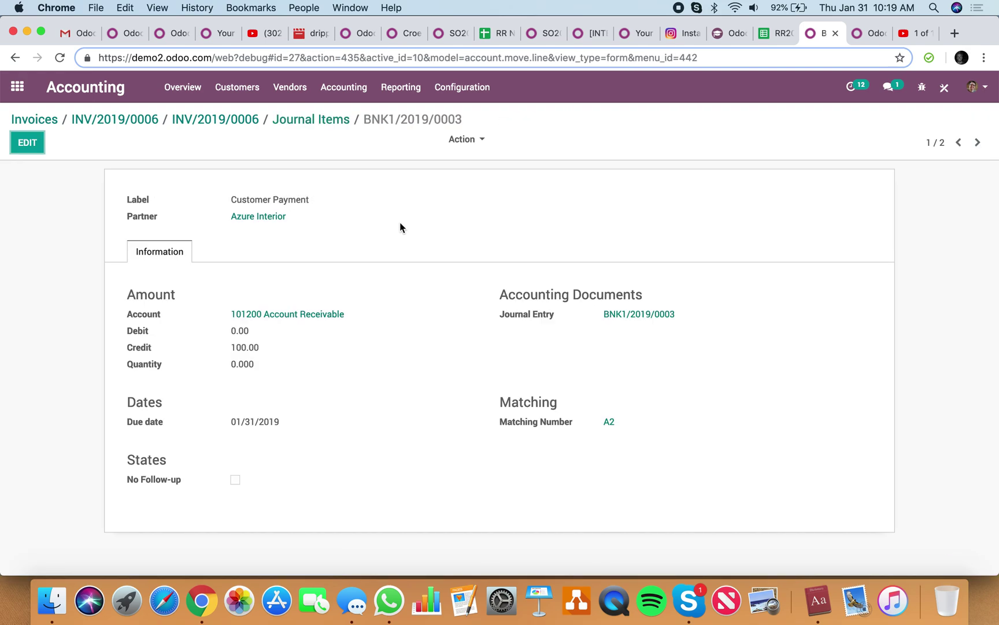
left_click(626, 318)
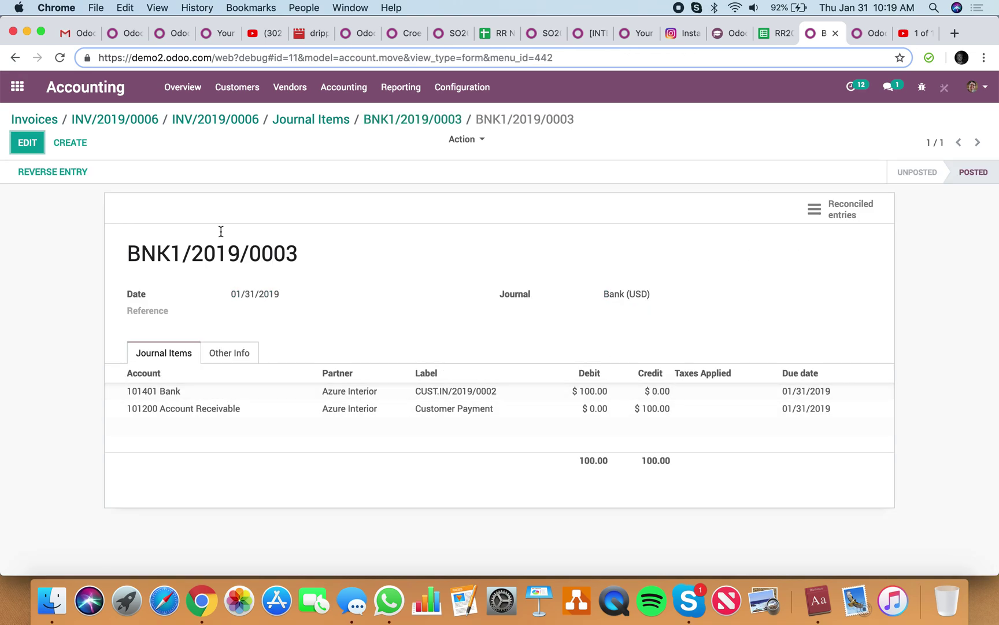
left_click(412, 122)
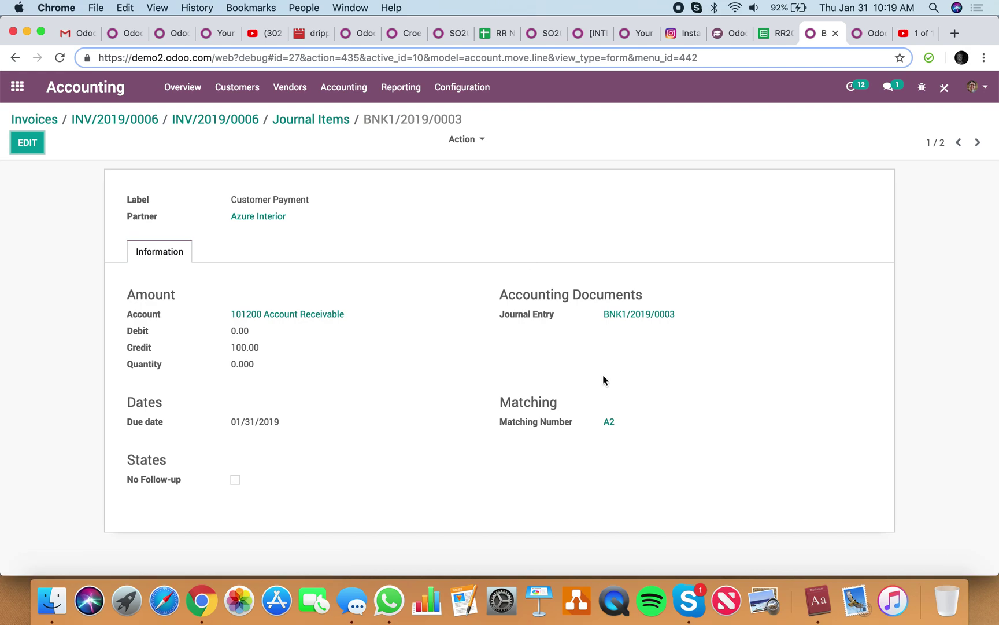
left_click(610, 421)
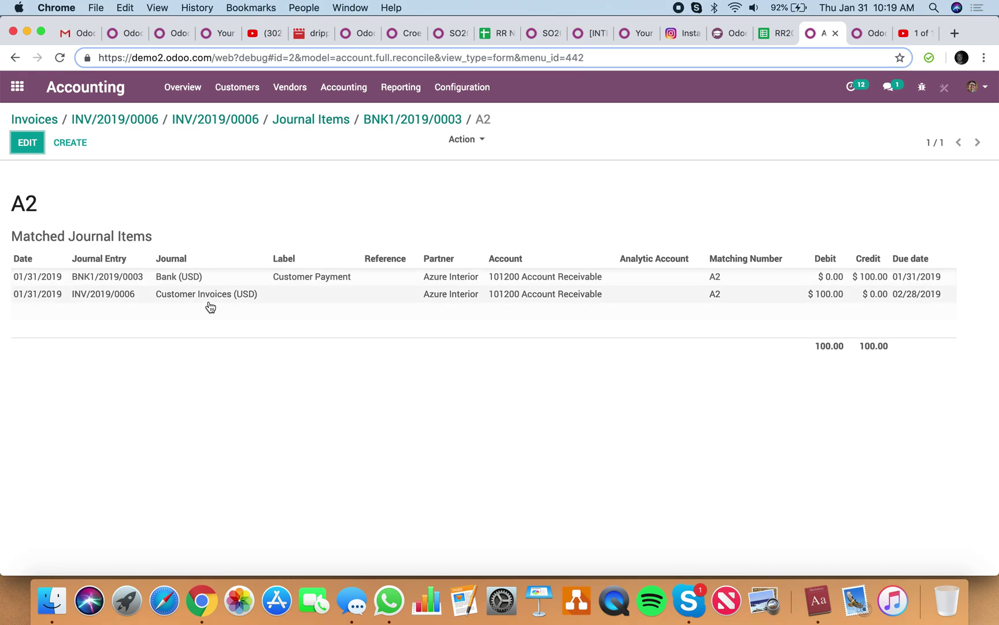
left_click(207, 283)
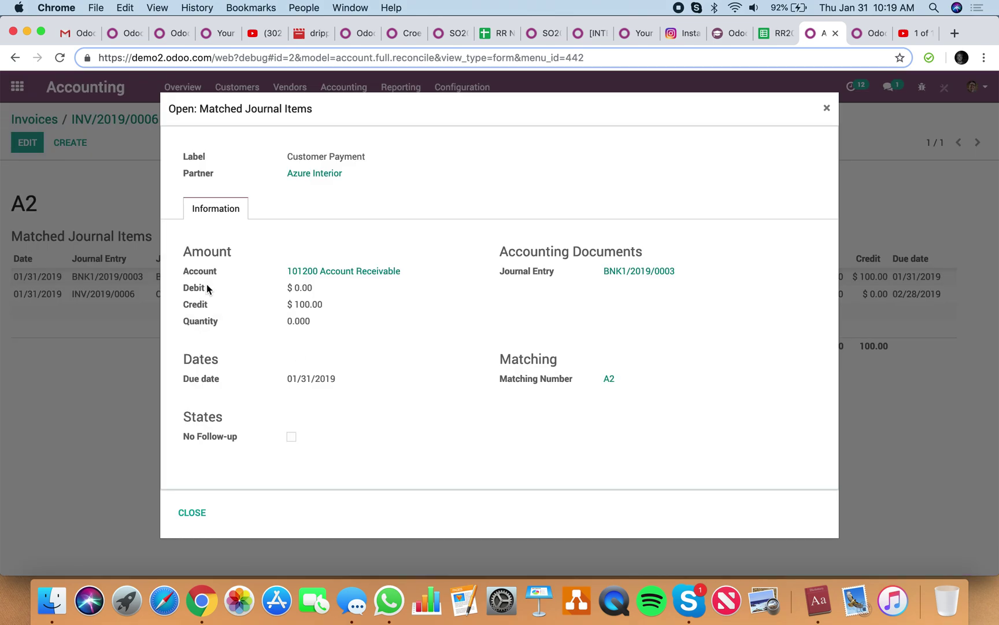
left_click(192, 513)
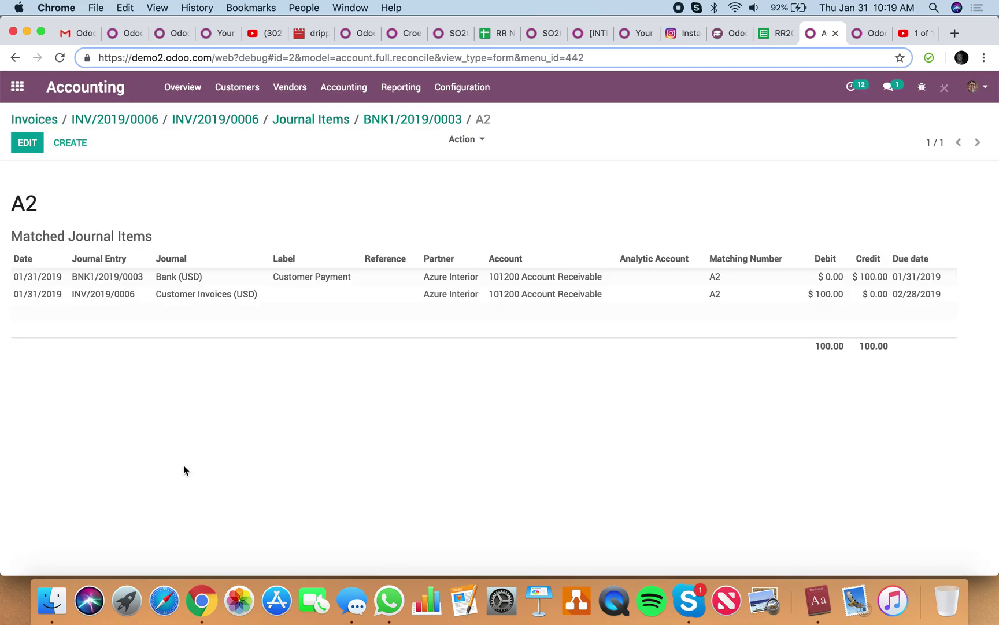
left_click(148, 118)
Draft a new Azure Interior invoice with a Whiteboard Pen line
left_click(35, 119)
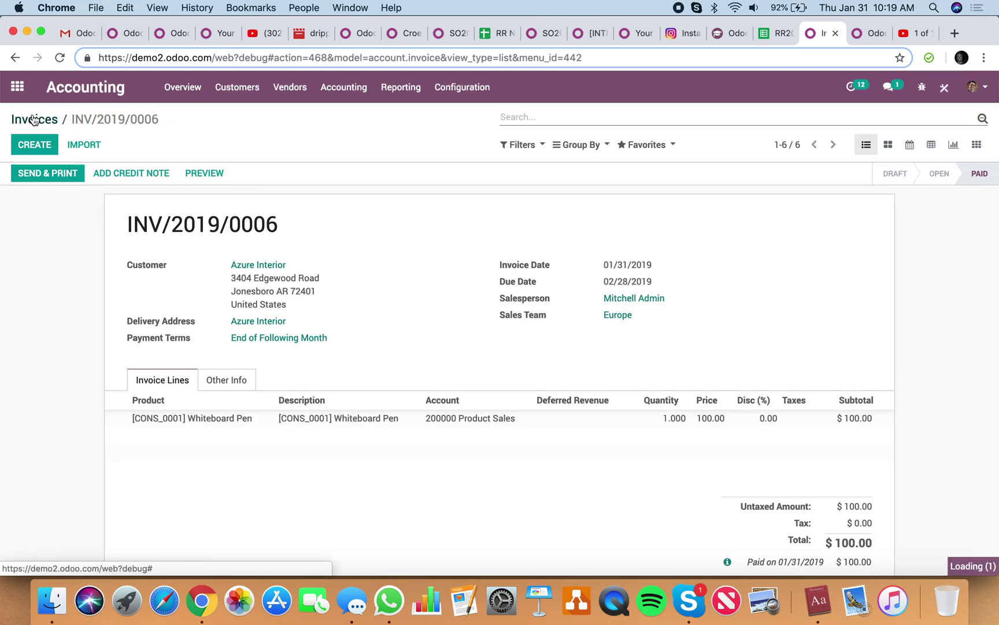
left_click(26, 146)
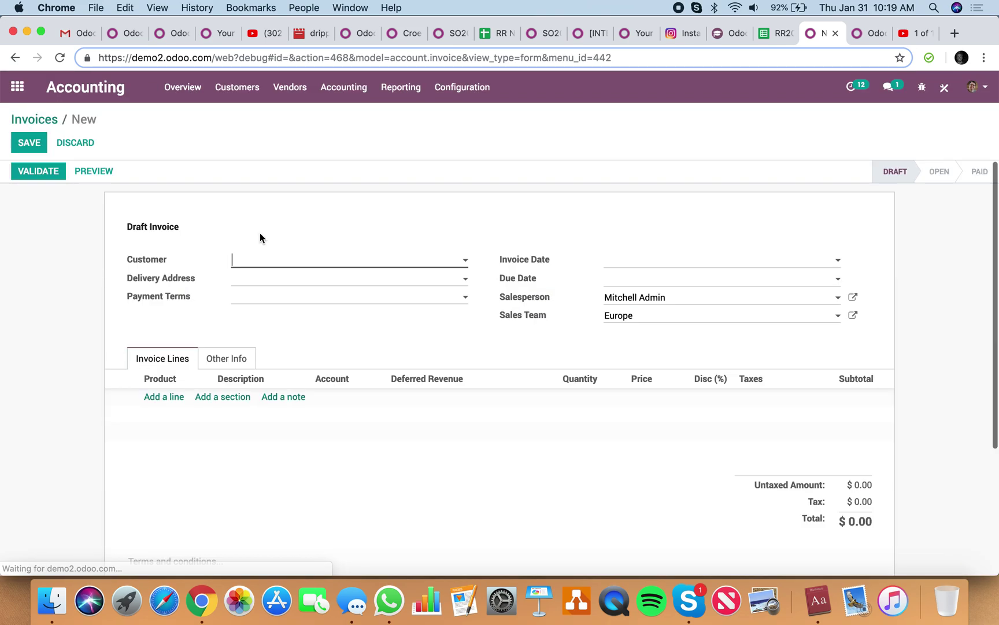
left_click(269, 261)
left_click(278, 283)
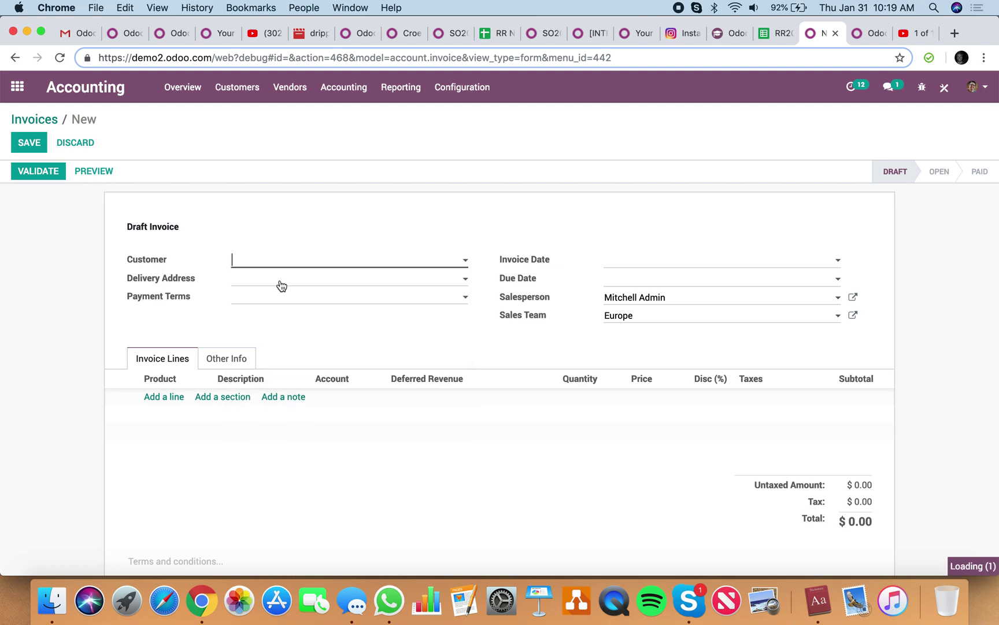
left_click(168, 397)
left_click(193, 417)
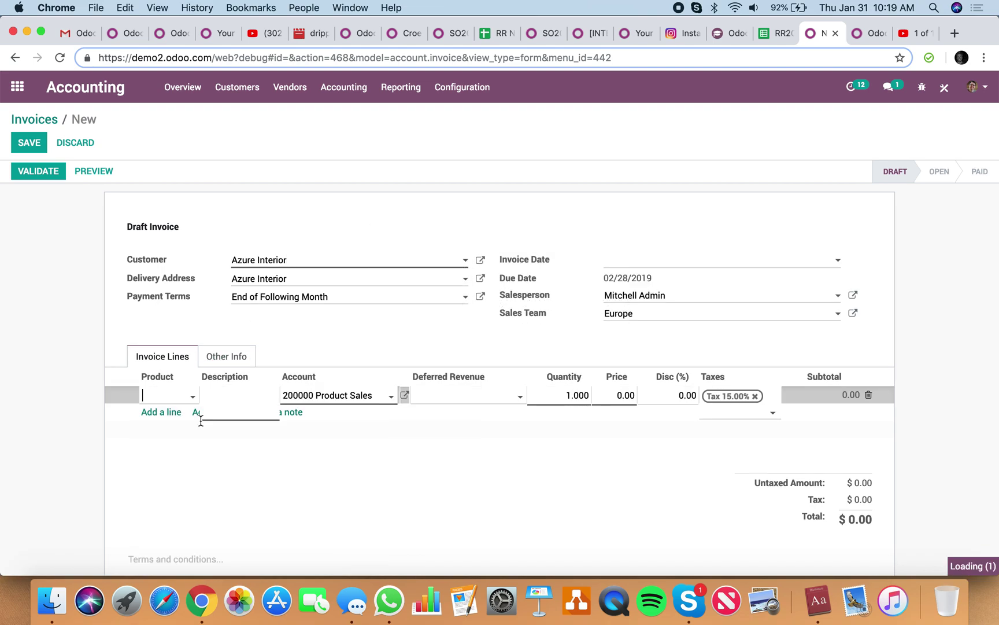
left_click(94, 422)
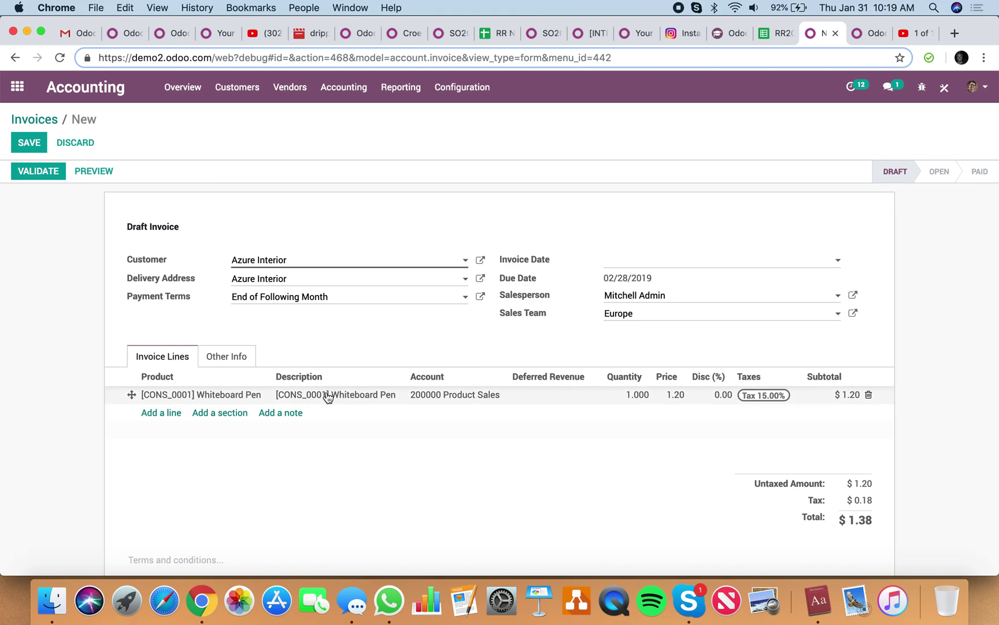
Discard the draft invoice and start a new customer payment for Azure Interior
left_click(234, 87)
left_click(240, 161)
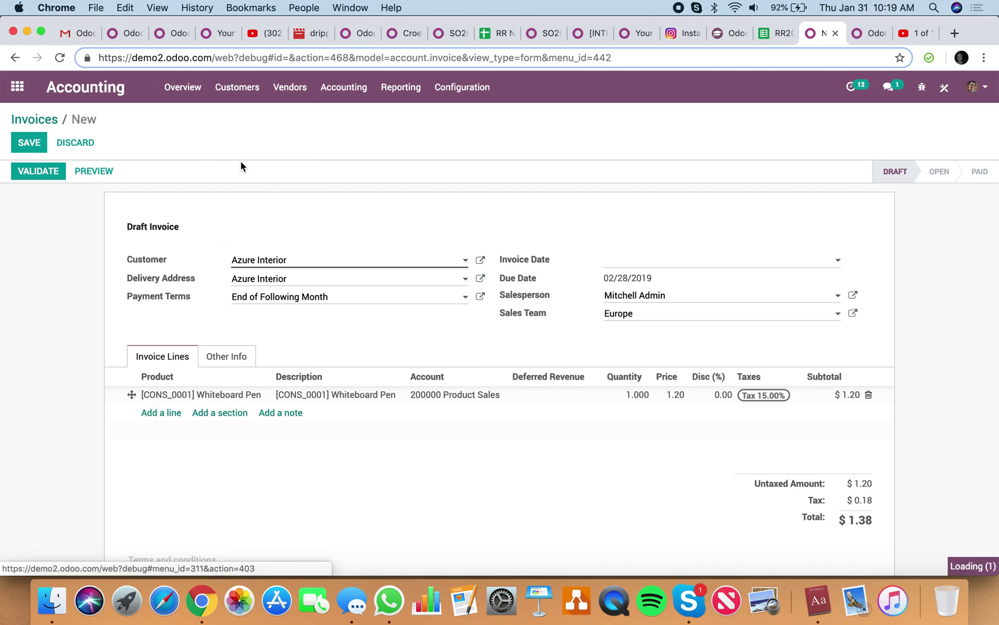
left_click(292, 181)
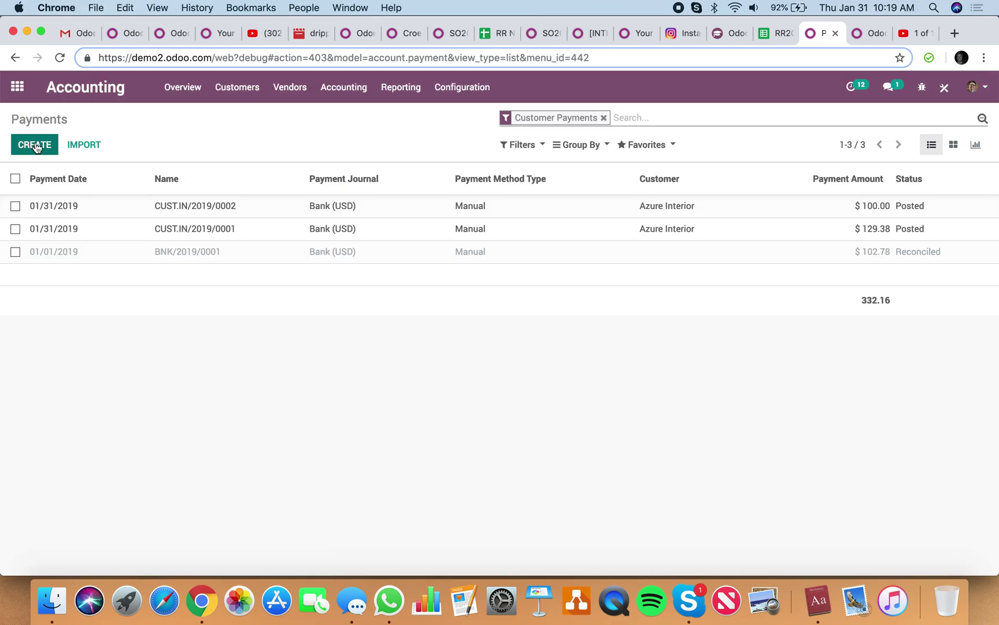
left_click(234, 87)
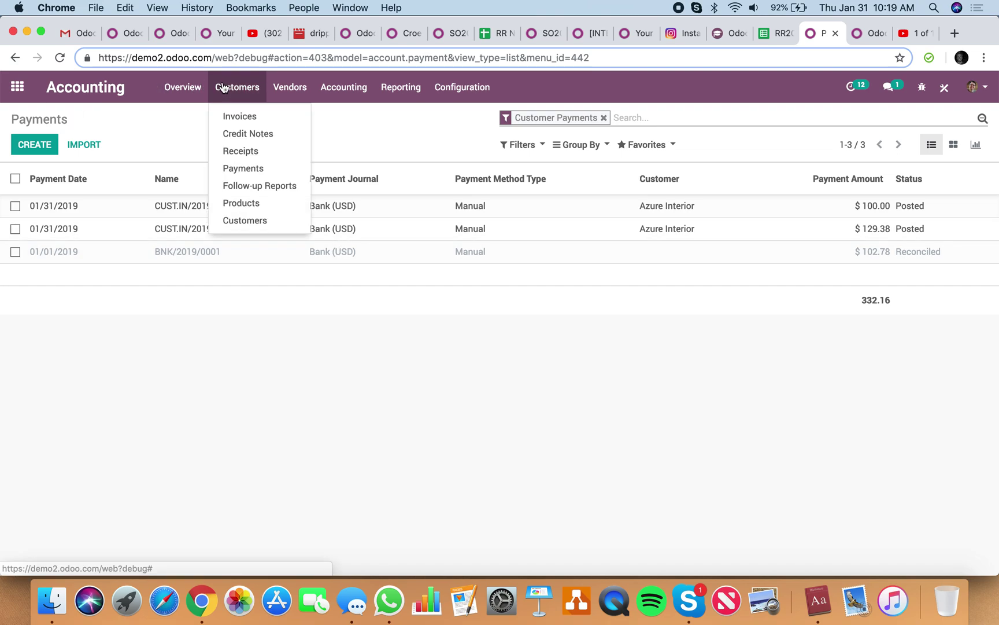
left_click(235, 168)
left_click(34, 144)
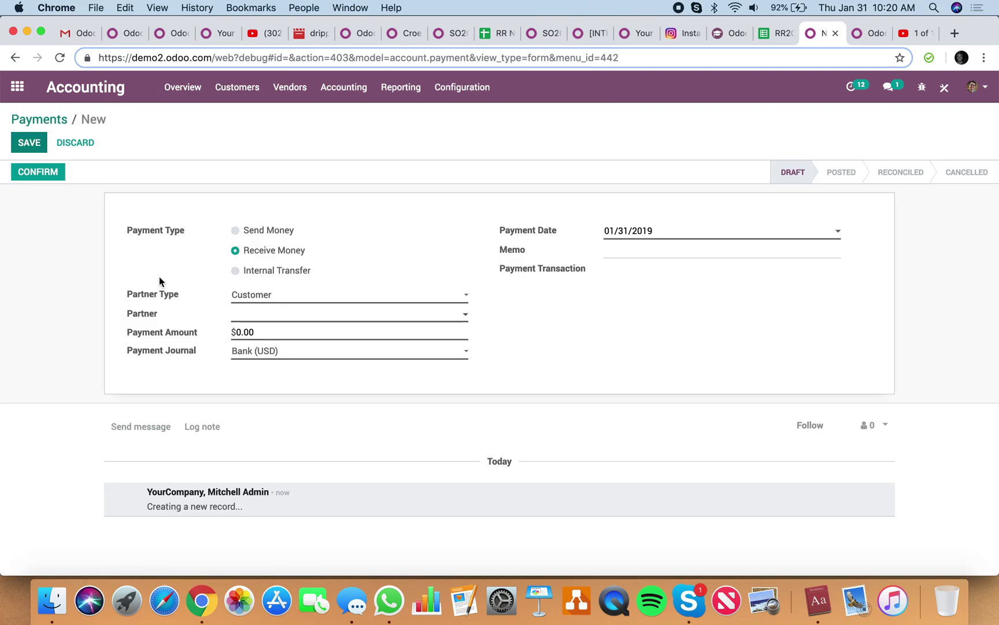
left_click(279, 315)
left_click(296, 335)
Discard the payment, filter invoices to Open, and open INV/2019/0004's payment registration, then dismiss it
left_click(39, 119)
left_click(295, 183)
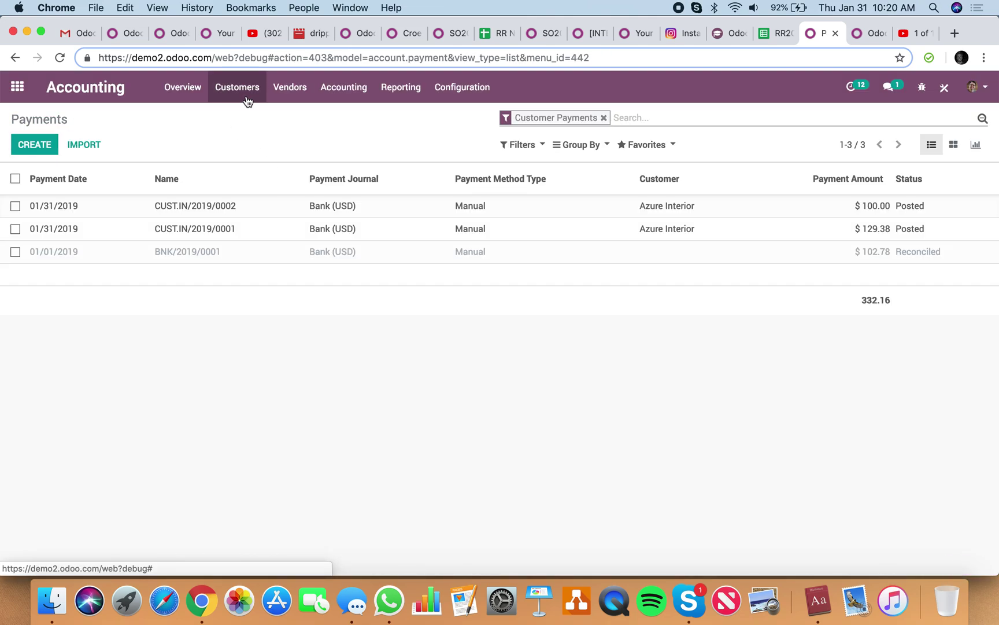
left_click(248, 101)
left_click(259, 118)
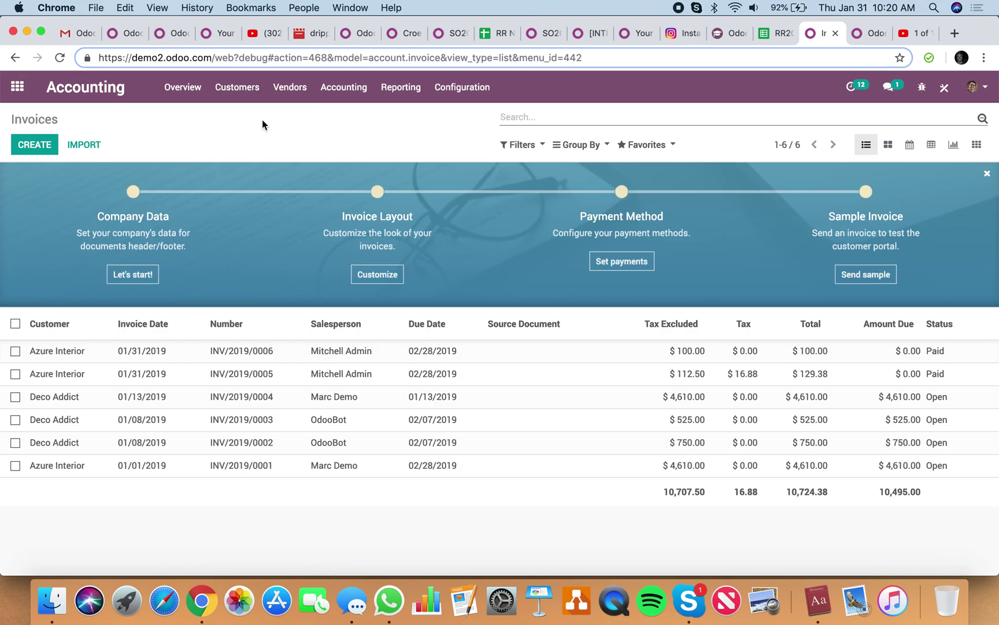
left_click(534, 143)
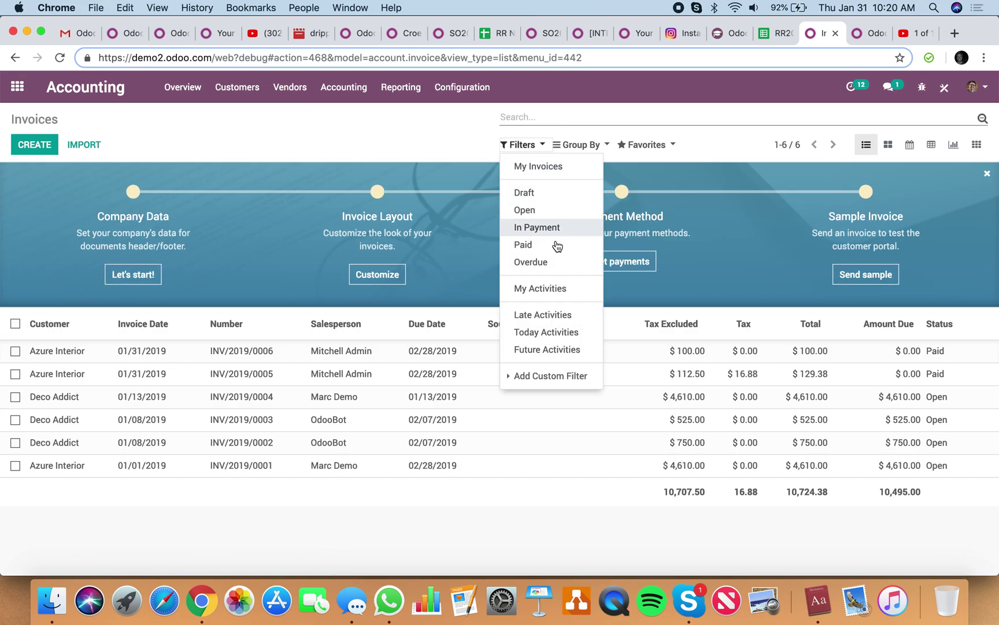
left_click(543, 210)
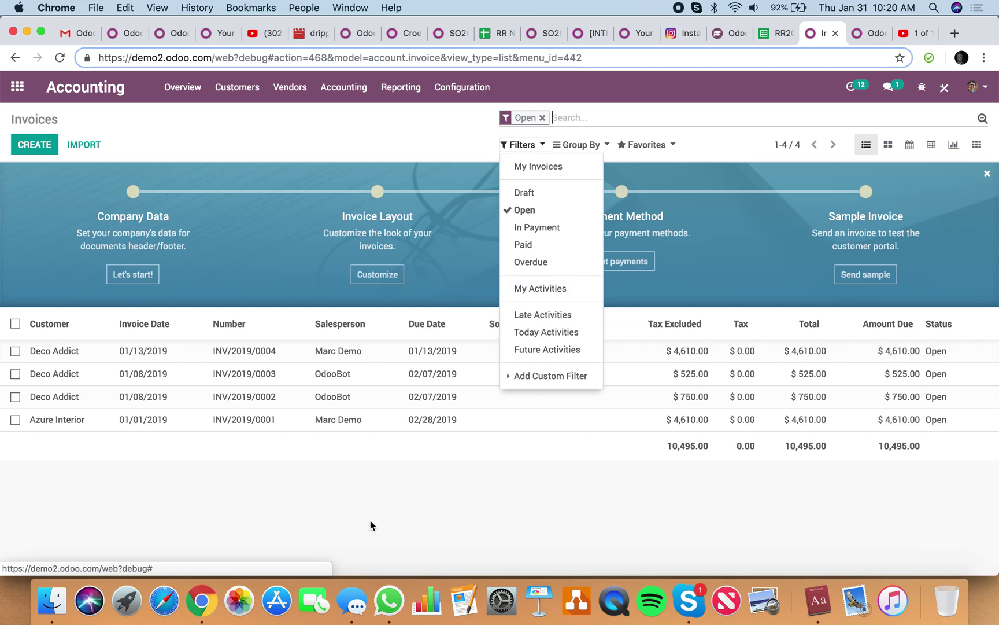
left_click(370, 519)
left_click(634, 348)
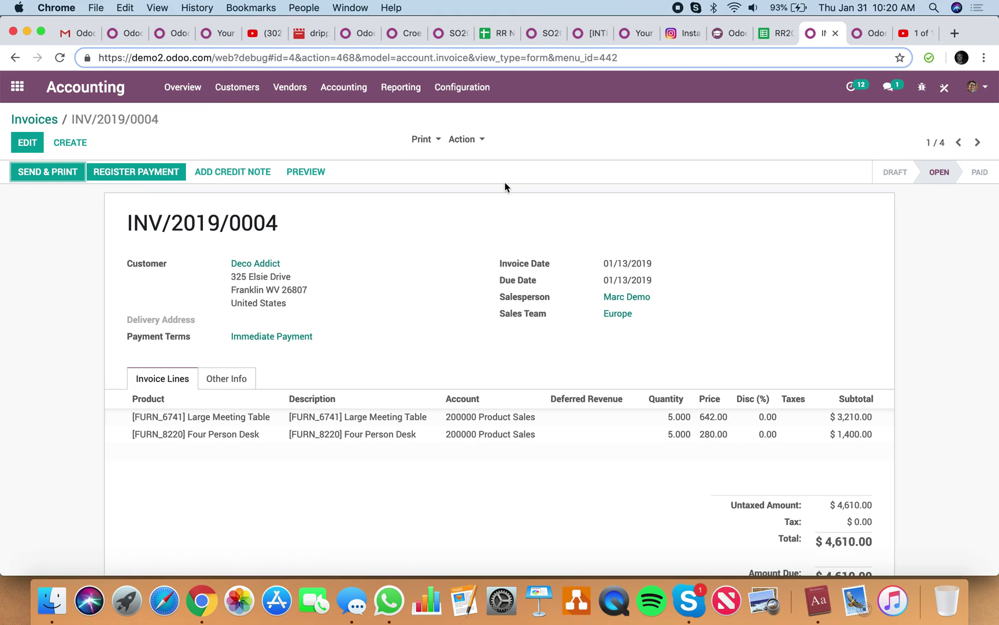
left_click(156, 174)
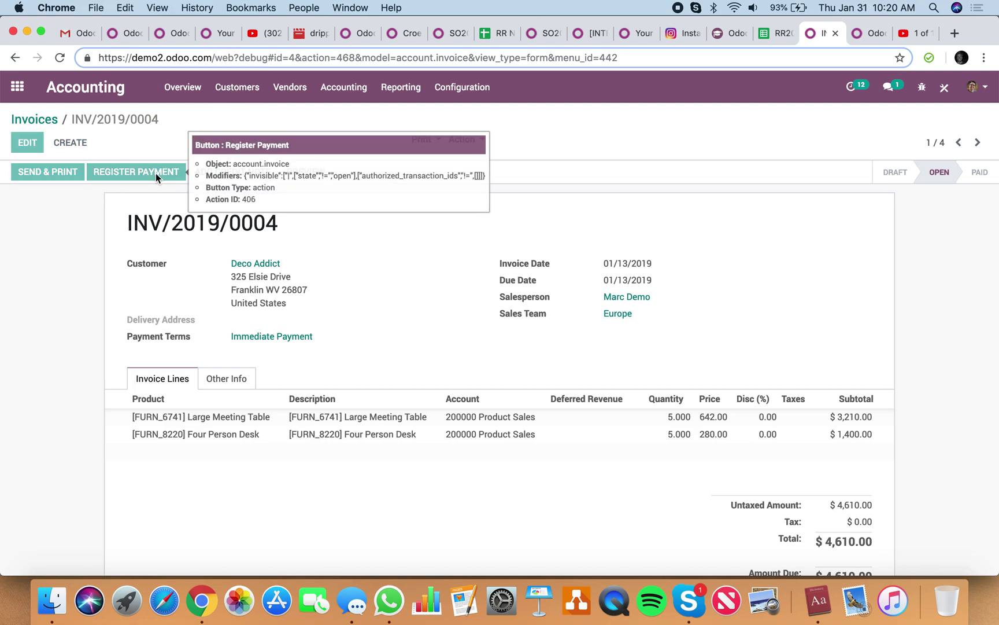
key("Escape")
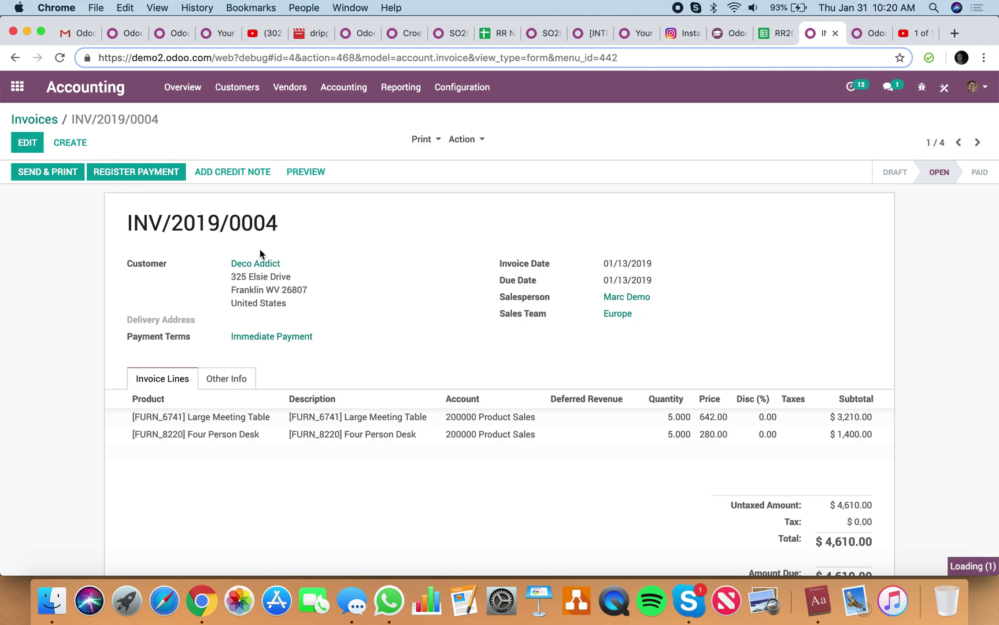
Search invoices for '000', reopen INV/2019/0004, and cancel its Register Payment dialog
left_click(17, 87)
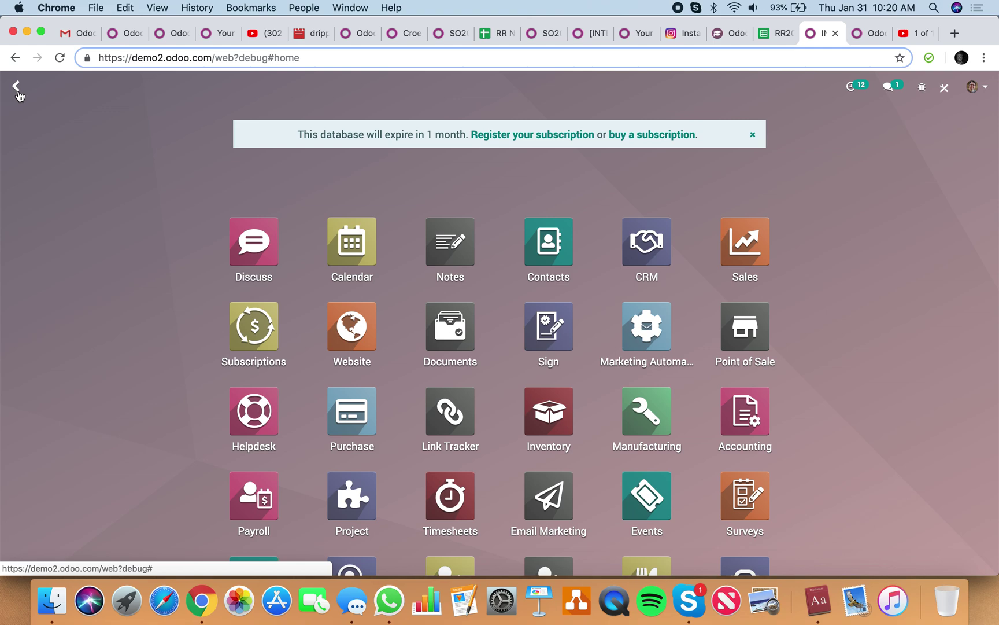
type("invoice")
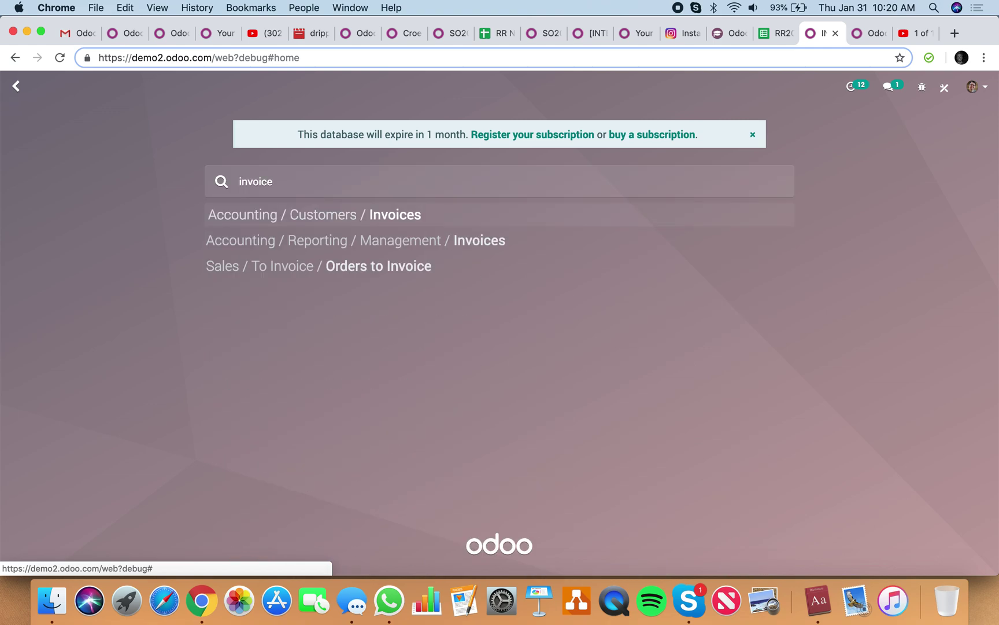
key("Return")
type("0004")
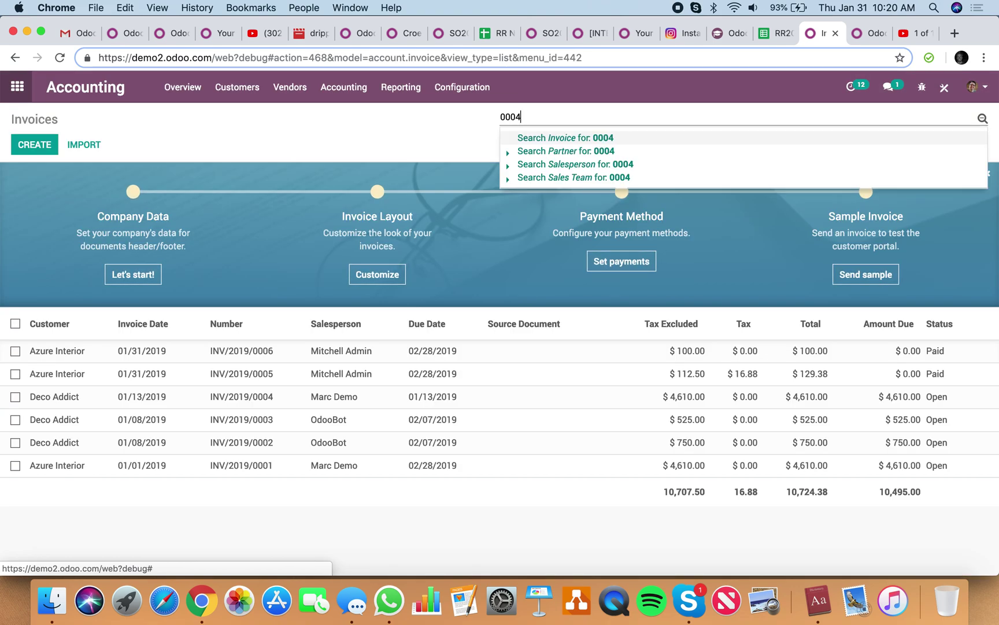
key("Return")
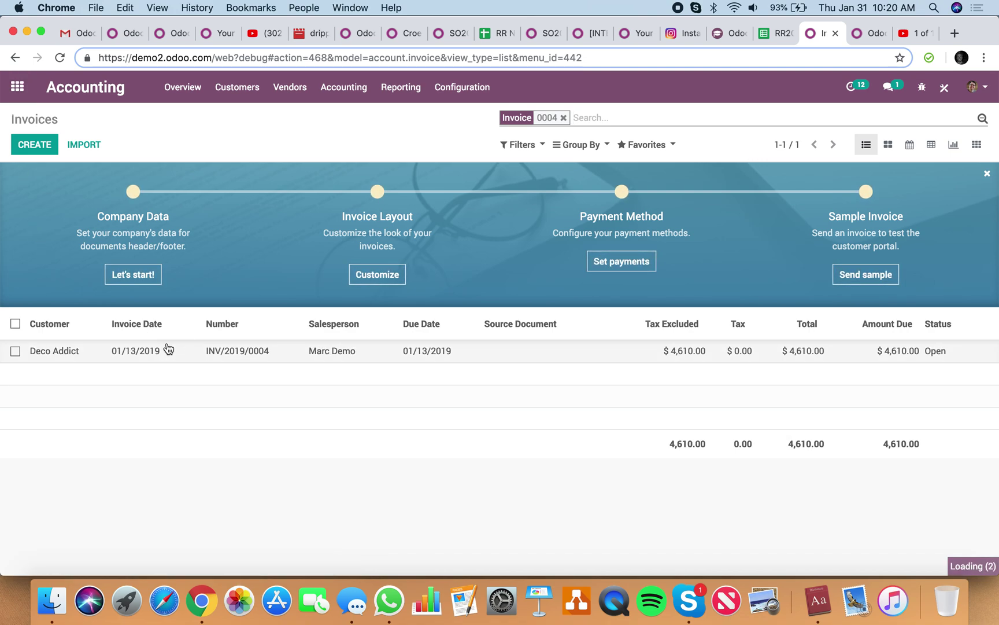
left_click(167, 350)
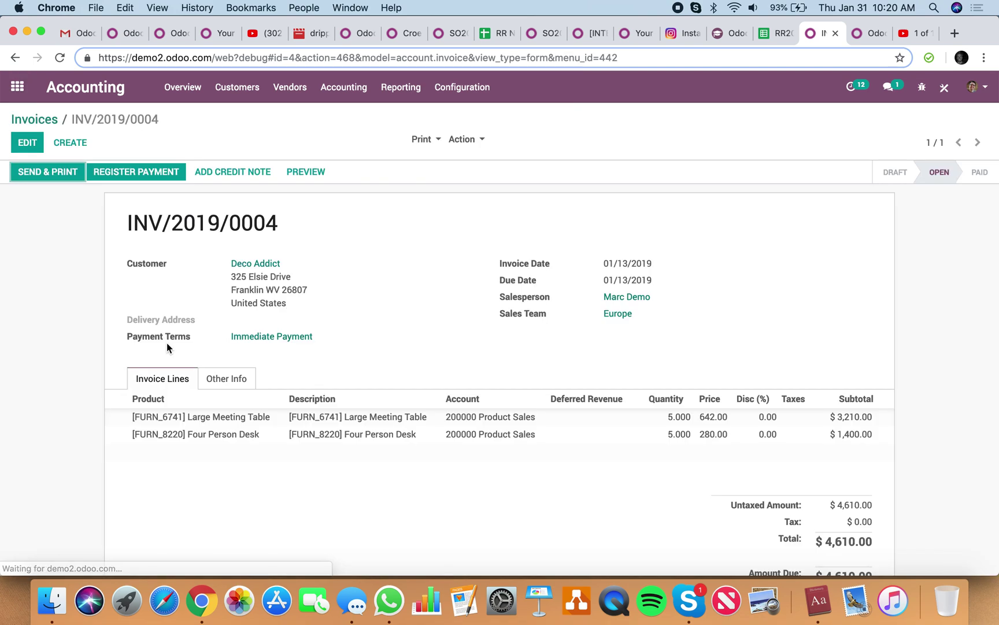
left_click(138, 171)
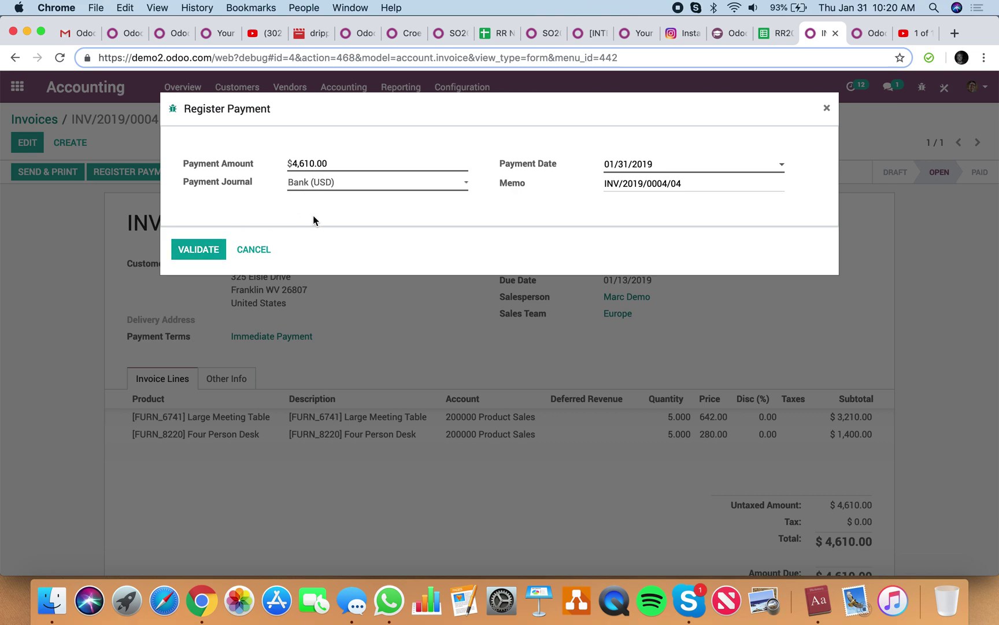
left_click(255, 249)
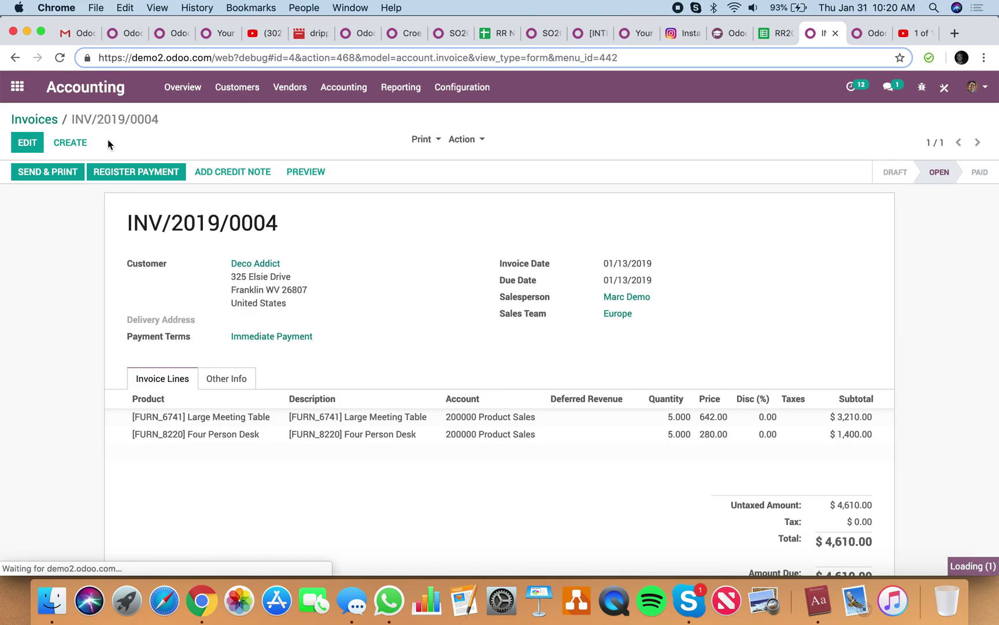
Filter invoices by partner 'azure', select all three, and attempt Register Payment, dismissing the open-only error
left_click(35, 119)
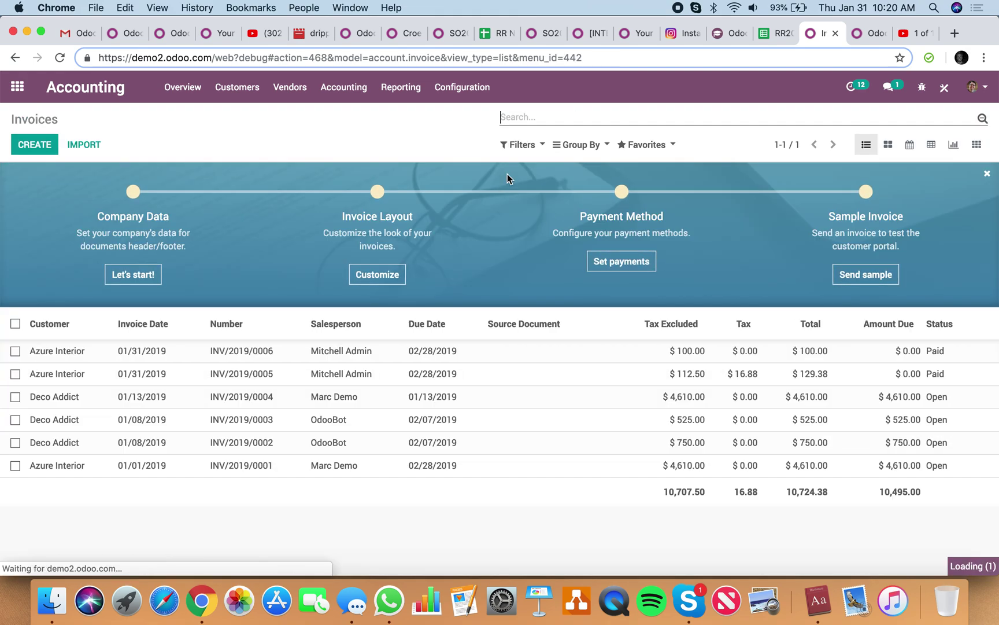
type("azure")
key("Down")
key("Return")
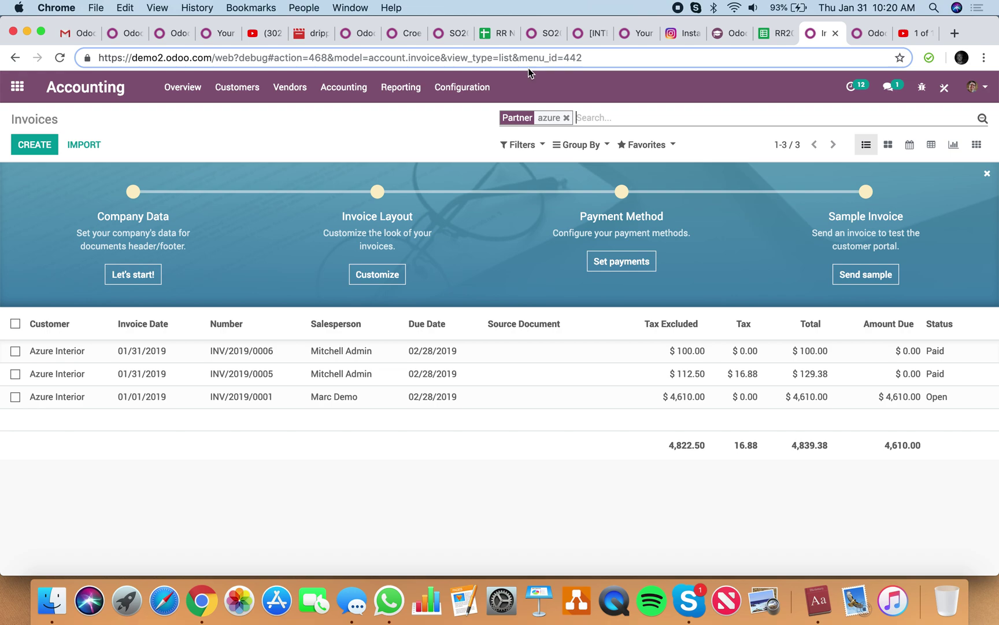
left_click(15, 324)
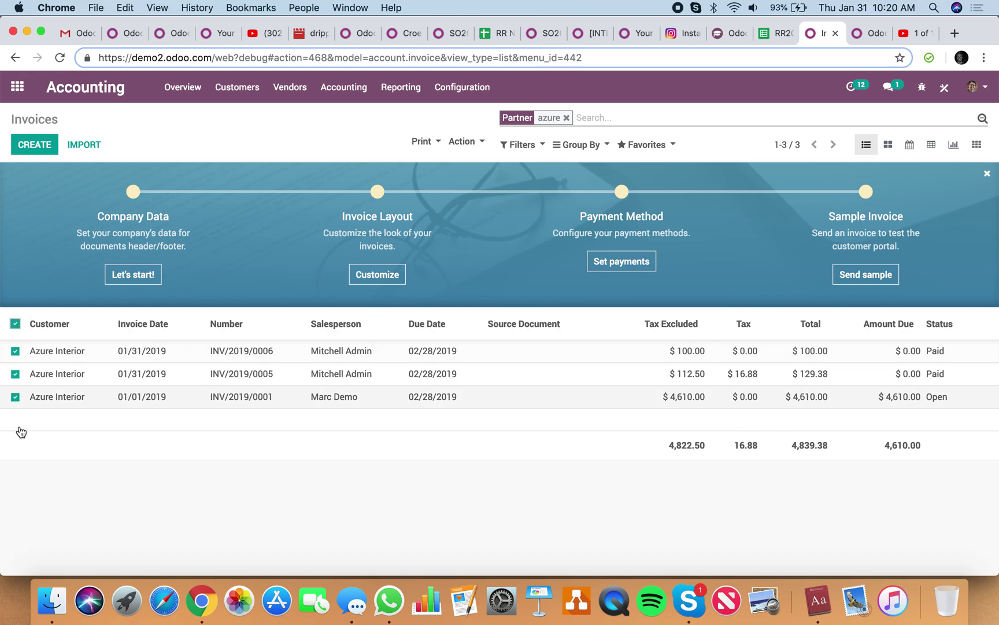
left_click(461, 142)
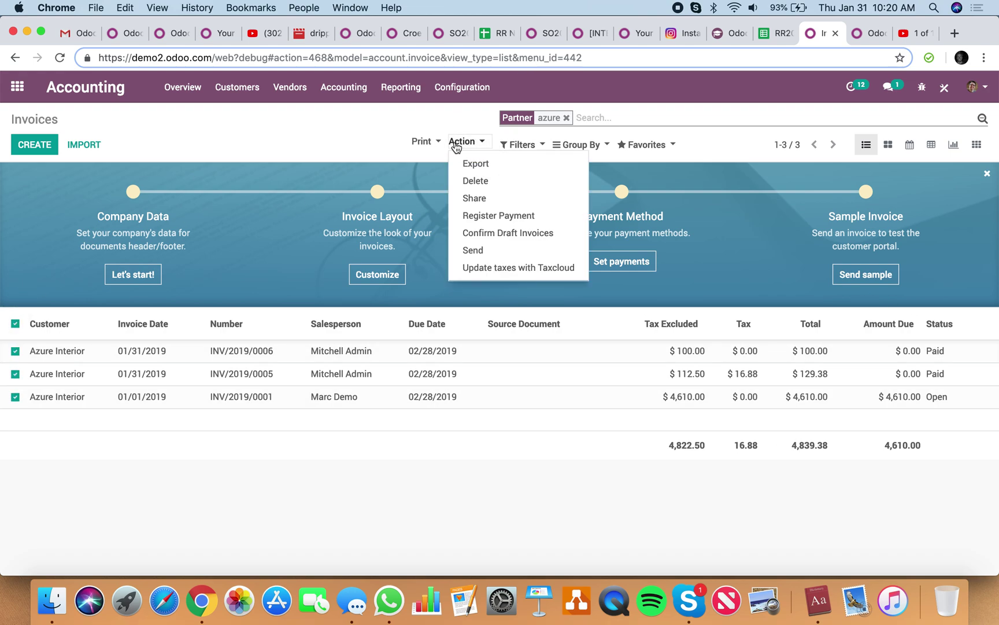
left_click(481, 215)
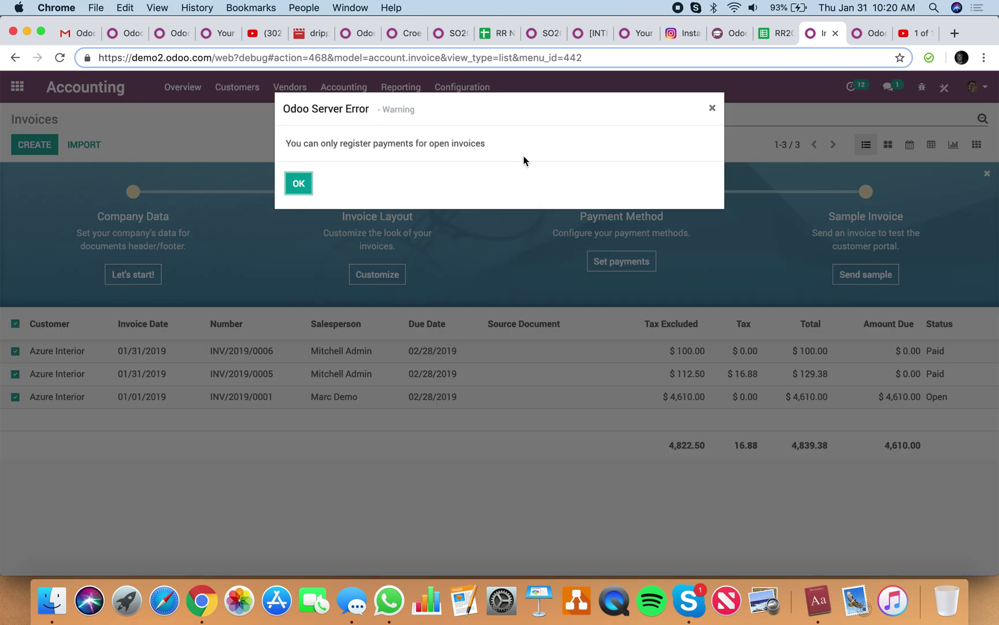
left_click(305, 188)
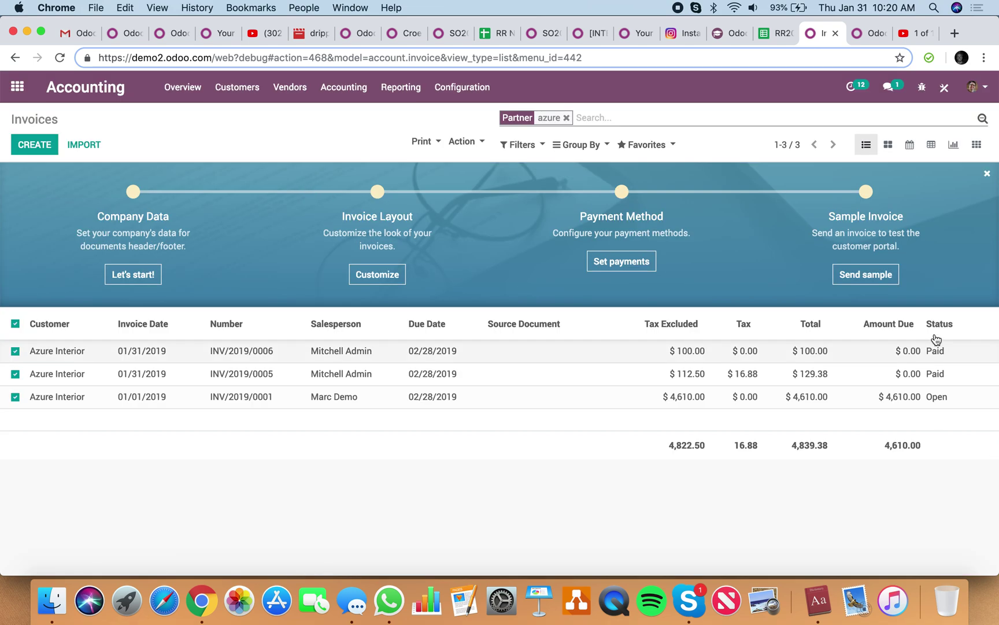
Filter to Open and review the 4,610.00 payment for the remaining invoice, then cancel
left_click(522, 145)
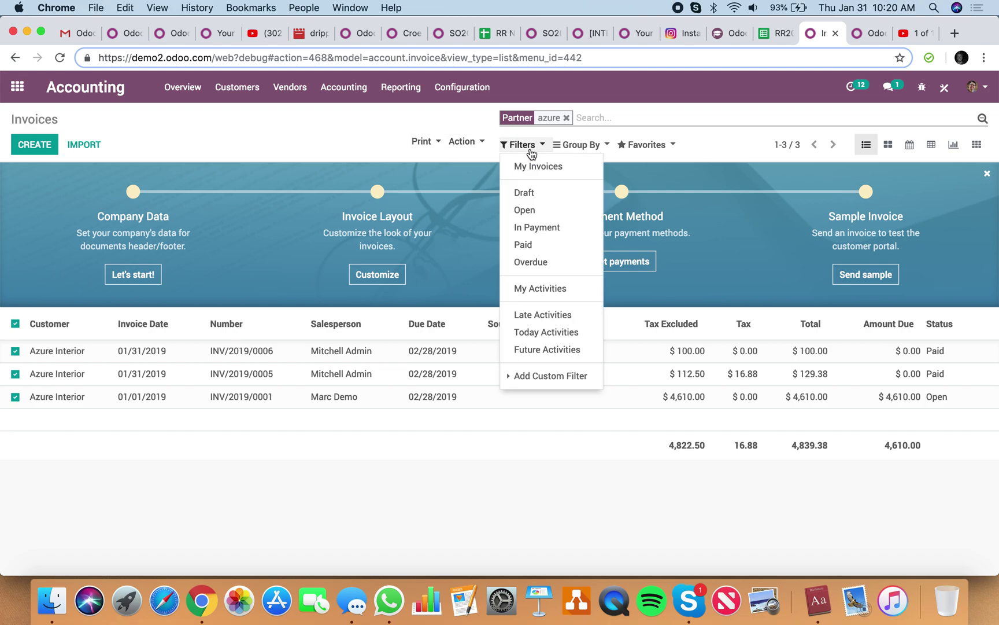
left_click(565, 213)
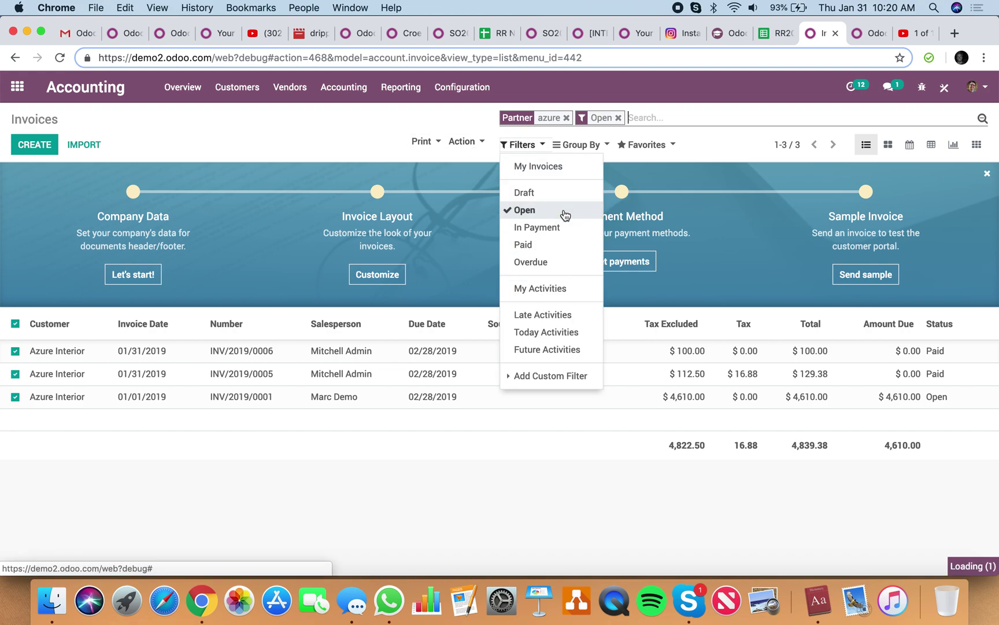
left_click(15, 325)
left_click(457, 142)
left_click(471, 213)
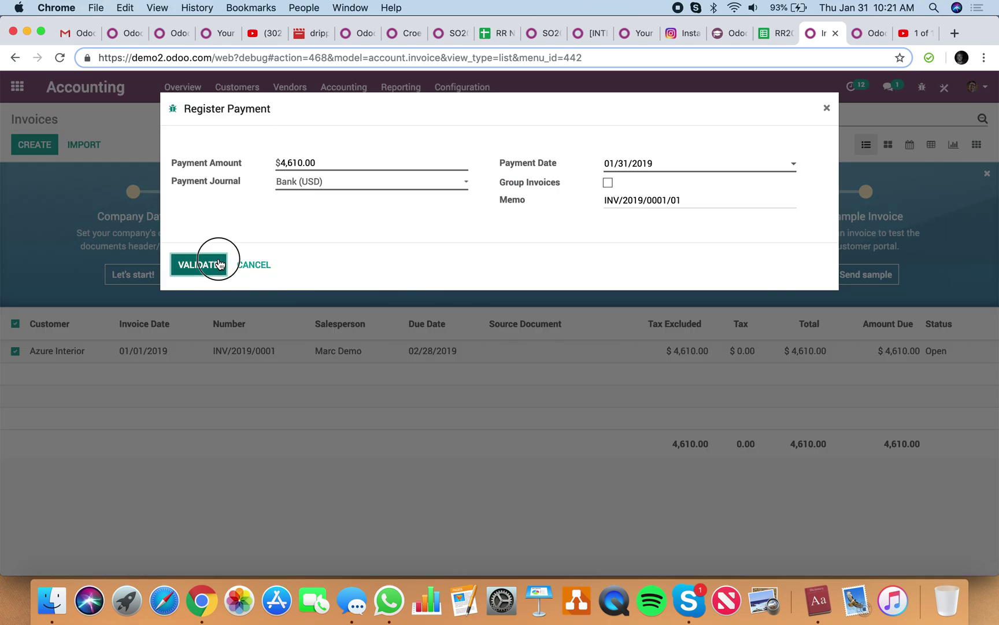
left_click_drag(320, 163, 224, 163)
left_click(253, 264)
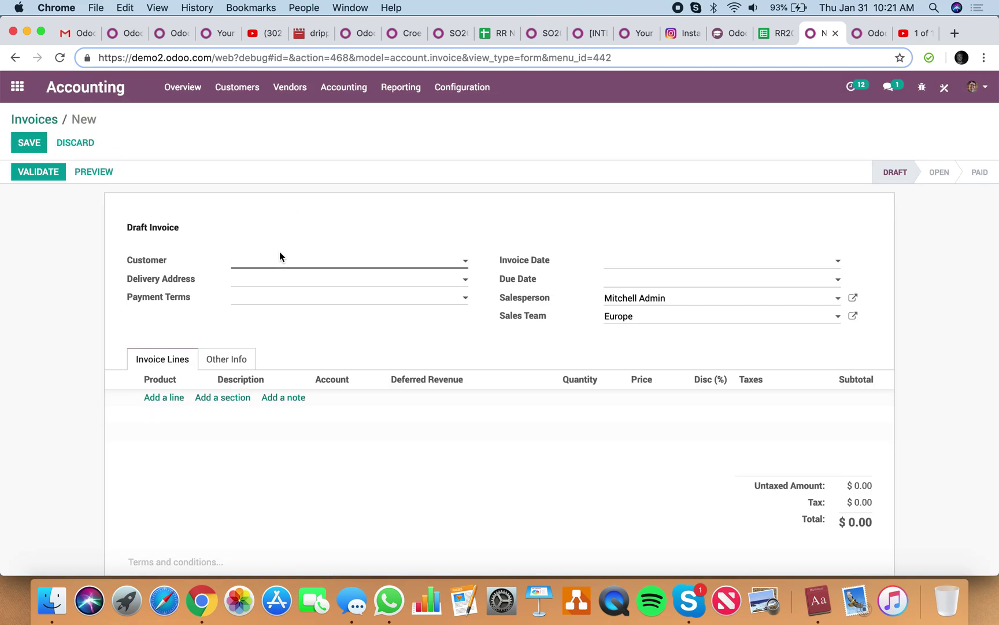
Set the new invoice's customer to Azure Interior, discarding a first unfinished 1000 line
left_click(280, 259)
left_click(283, 281)
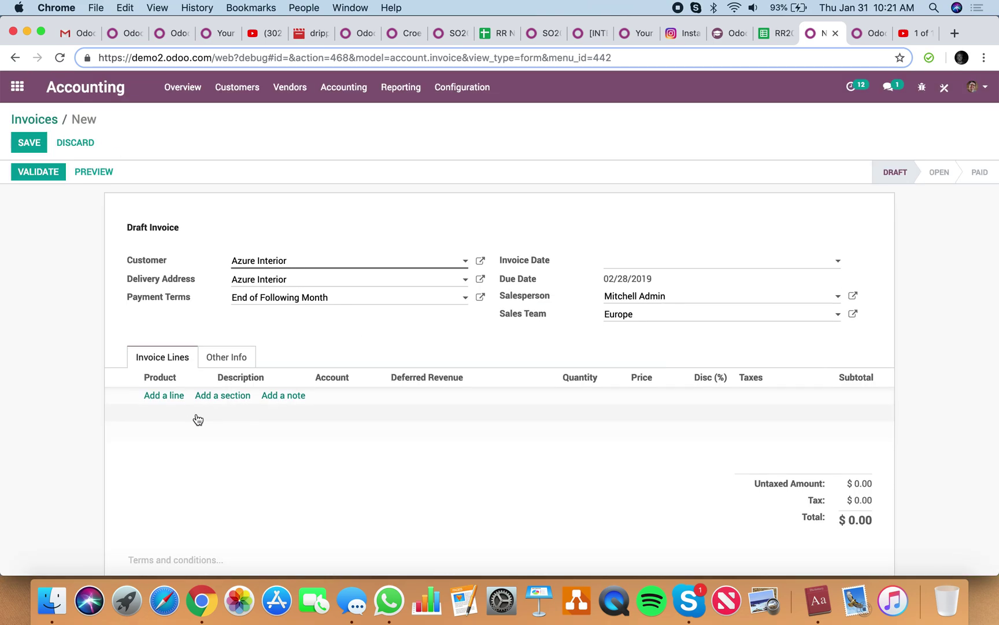
left_click(156, 395)
left_click(677, 393)
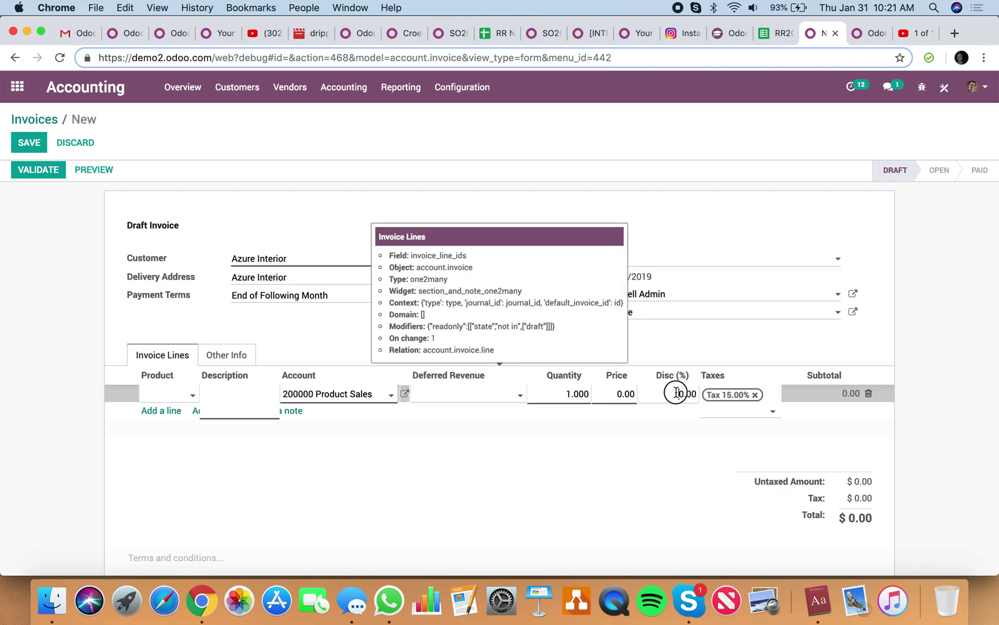
type("1000")
key("Escape")
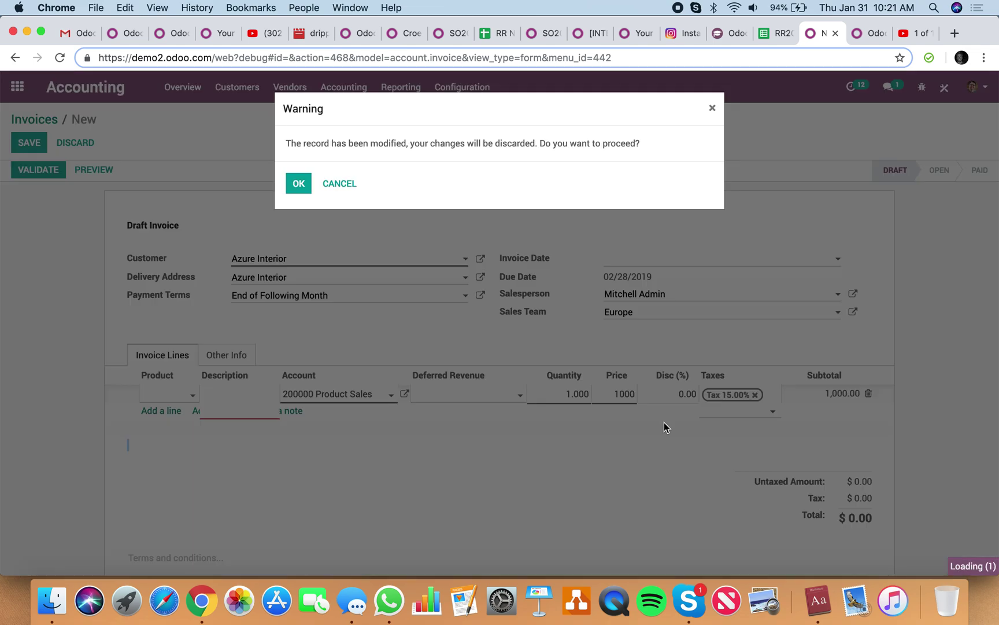
left_click(300, 183)
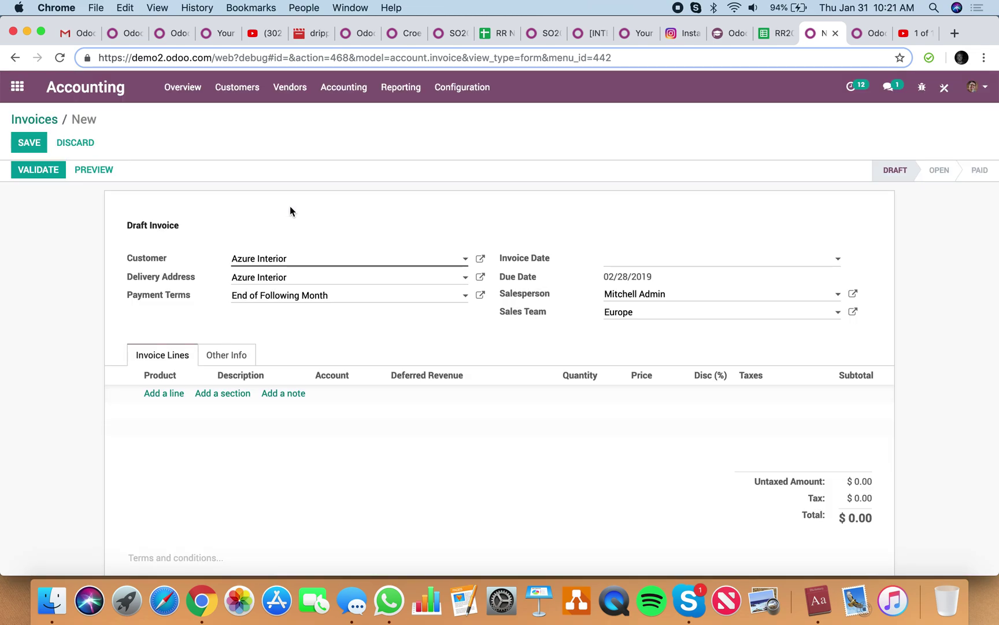
Add an untaxed Whiteboard Pen line at 1,000.00, save, and return to the invoice list
left_click(164, 397)
left_click(169, 395)
left_click(178, 421)
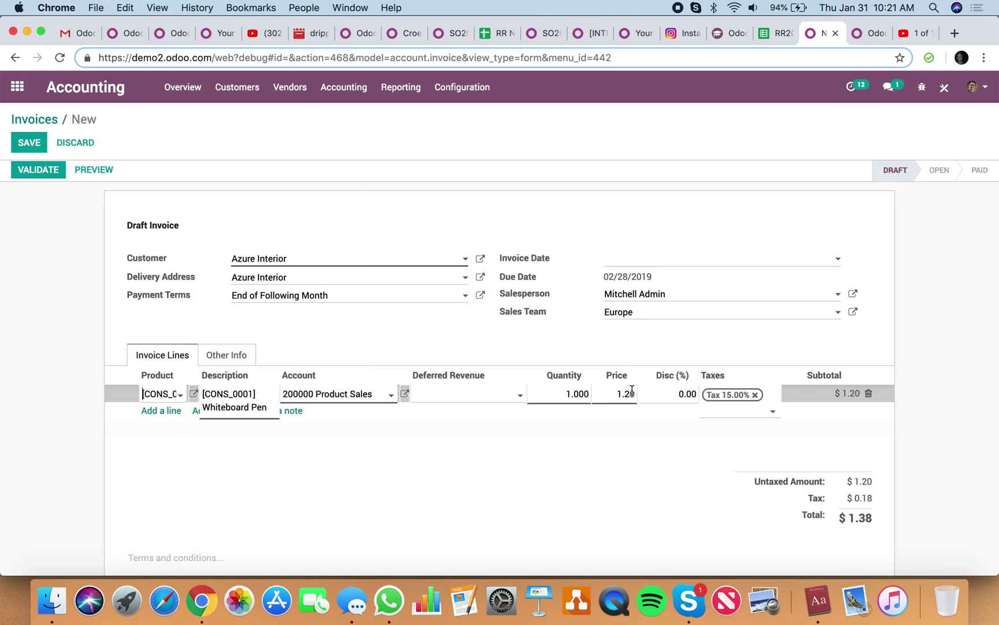
left_click(754, 395)
left_click(624, 396)
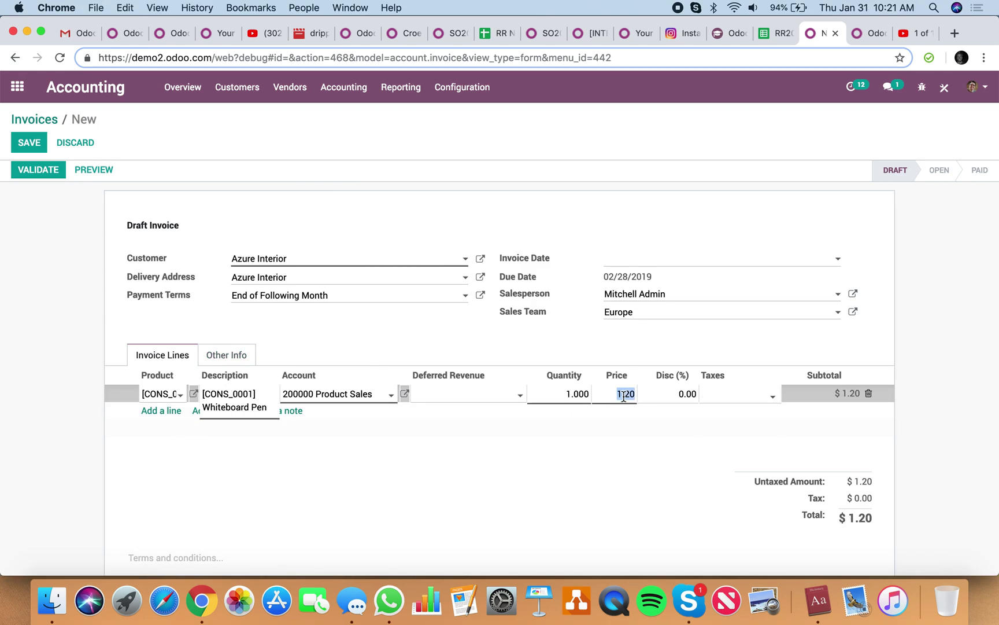
left_click(27, 142)
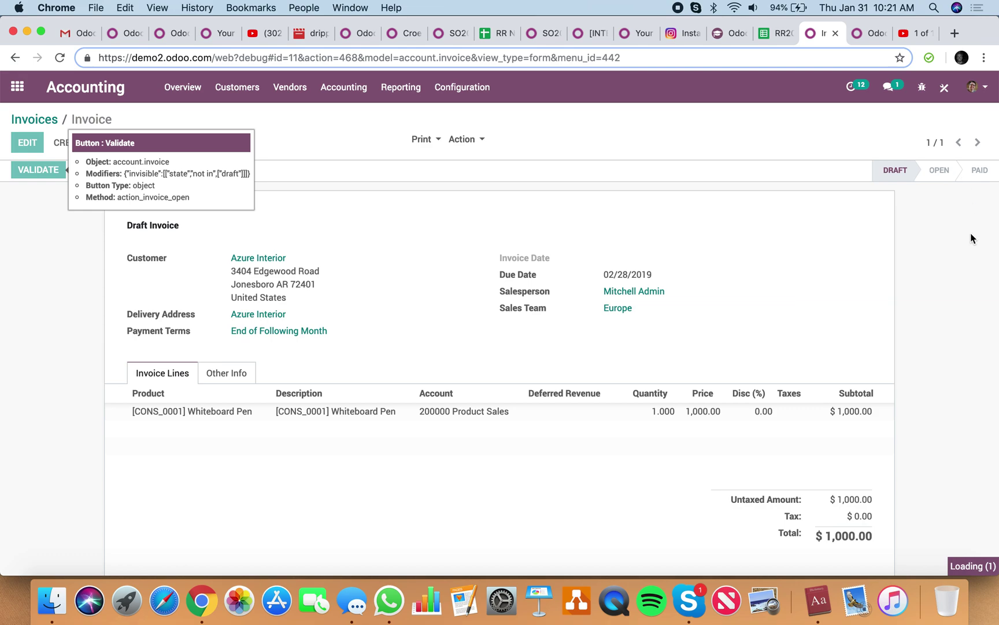
left_click(38, 128)
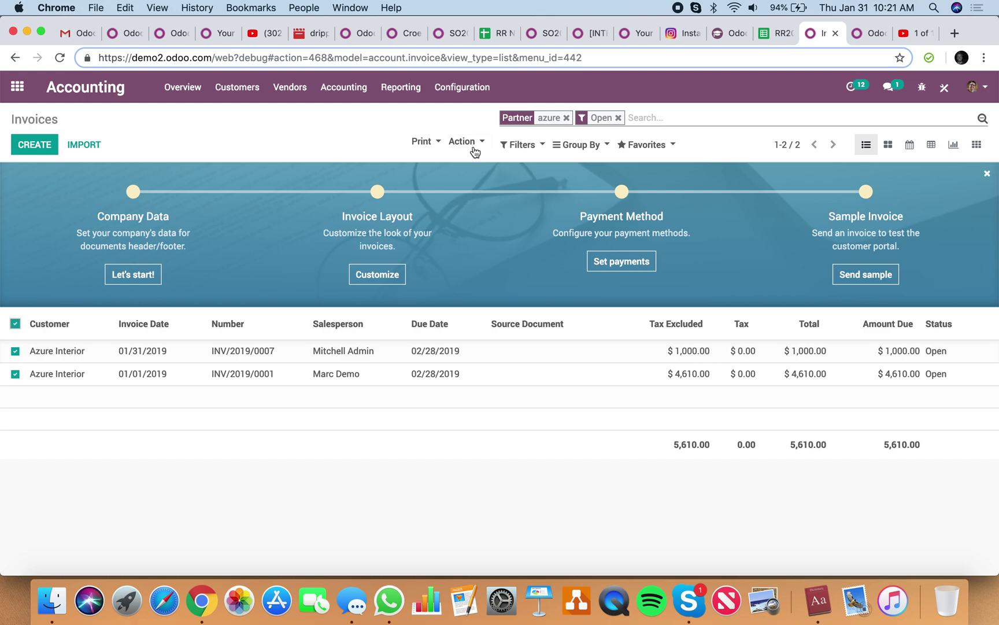
Register one $5,610.00 payment for INV/2019/0007 and INV/2019/0001 and view the settled invoices
left_click(474, 141)
left_click(505, 218)
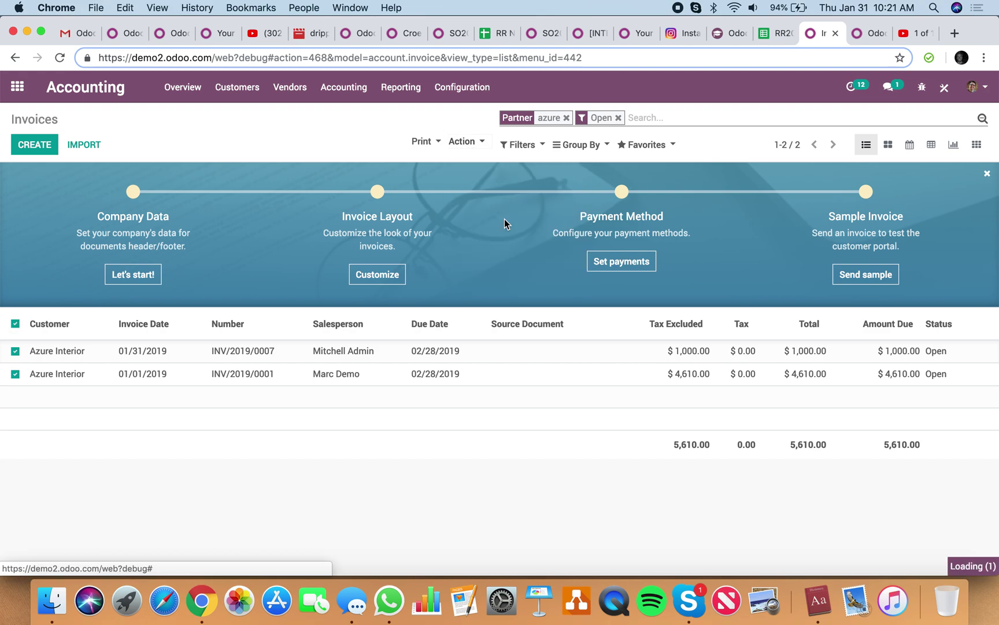
left_click(197, 268)
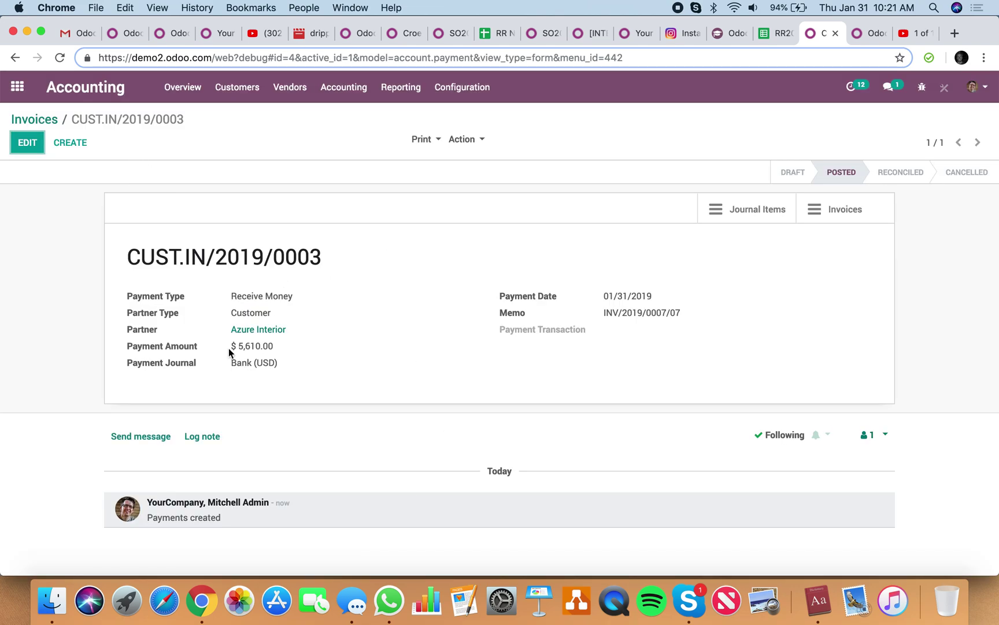
triple_click(238, 300)
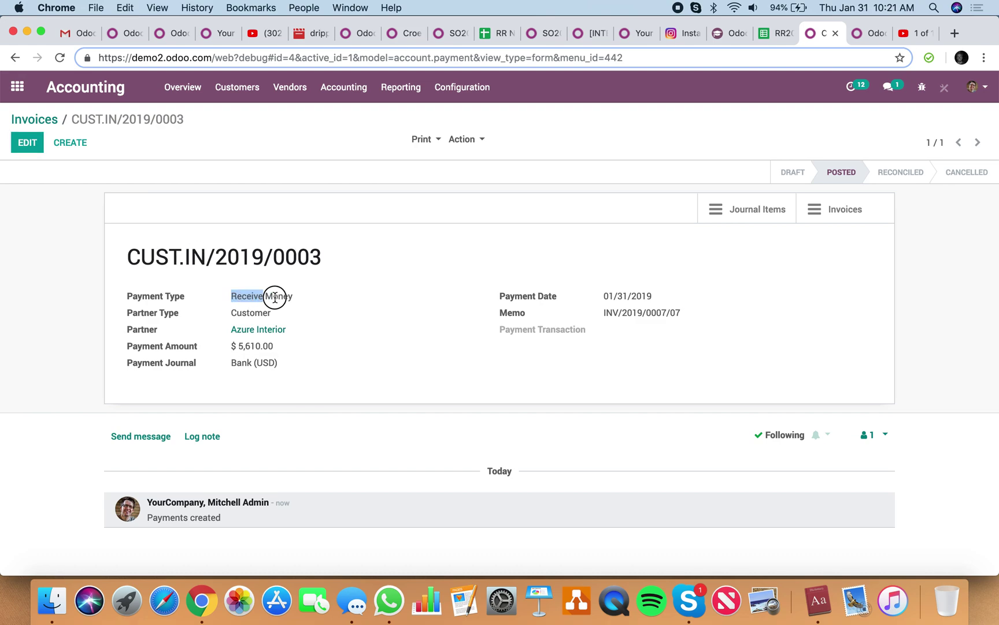
double_click(245, 314)
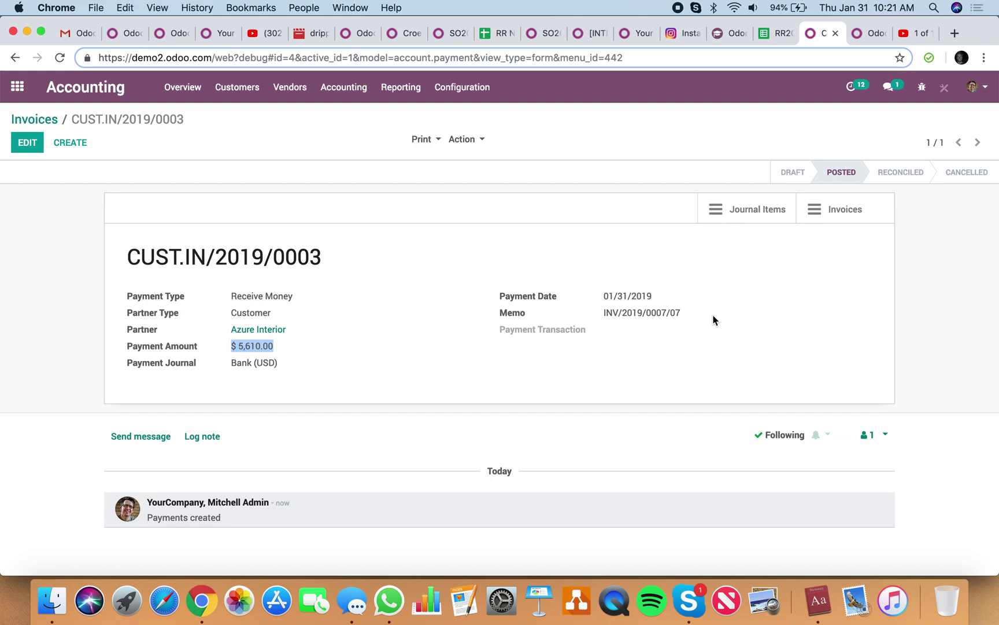
left_click_drag(708, 312, 614, 312)
left_click(828, 210)
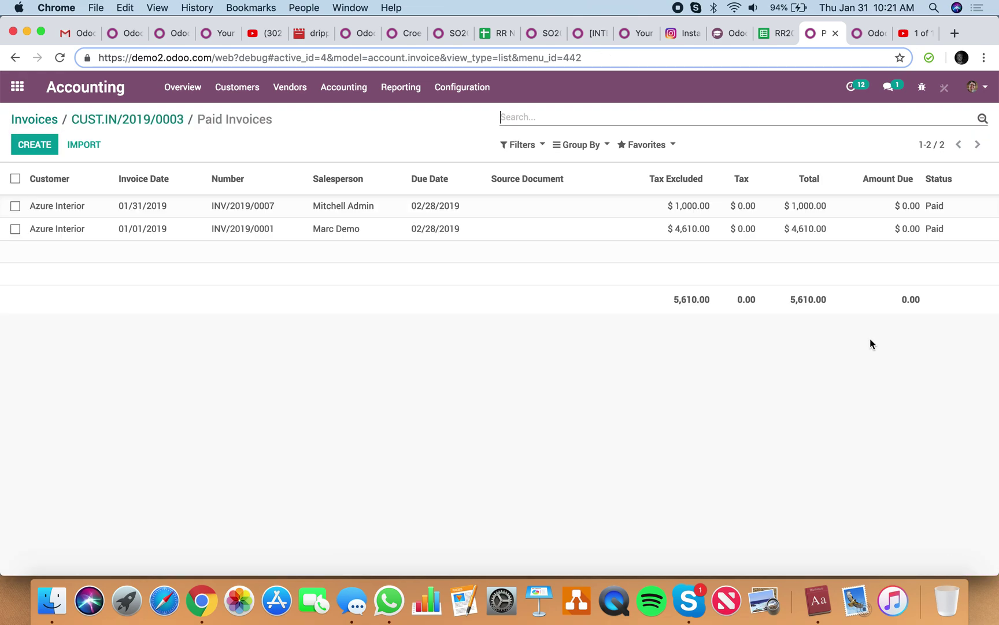
Open the $5,610.00 customer payment CUST.IN/2019/0003 and its paid invoice INV/2019/0007
left_click(237, 87)
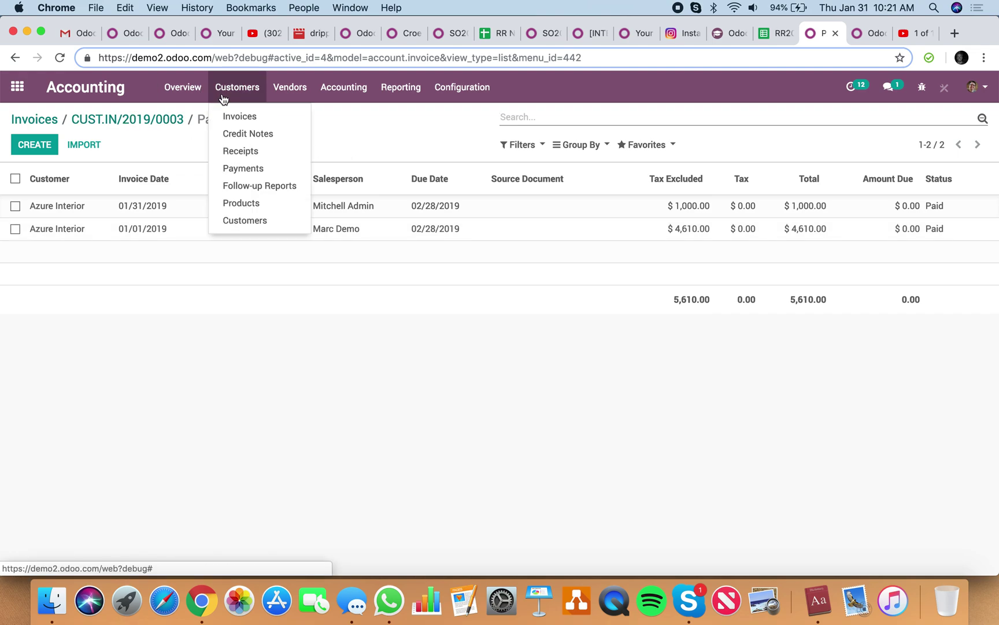
left_click(237, 167)
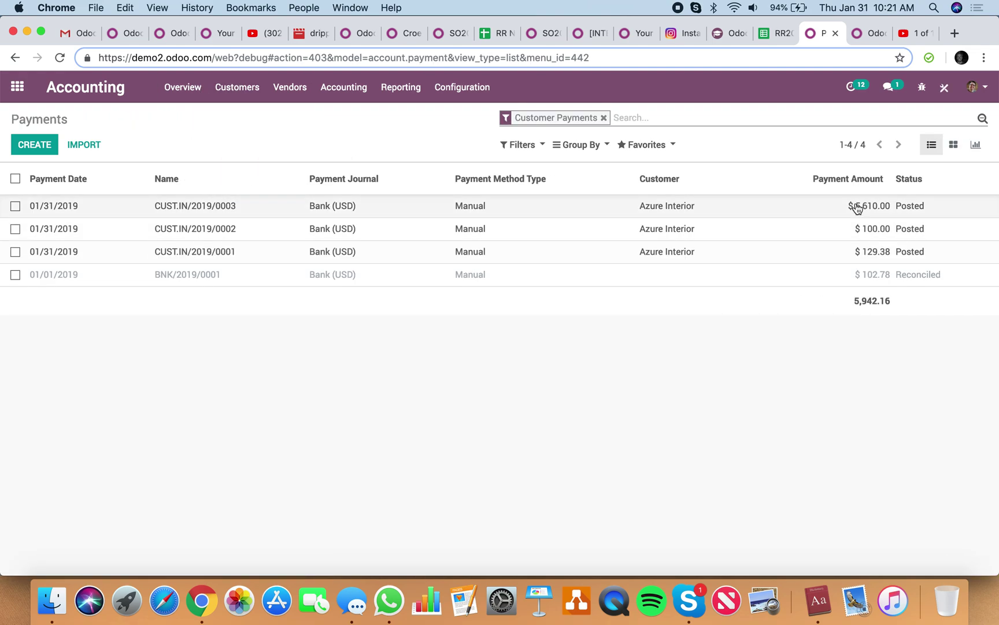
left_click(857, 208)
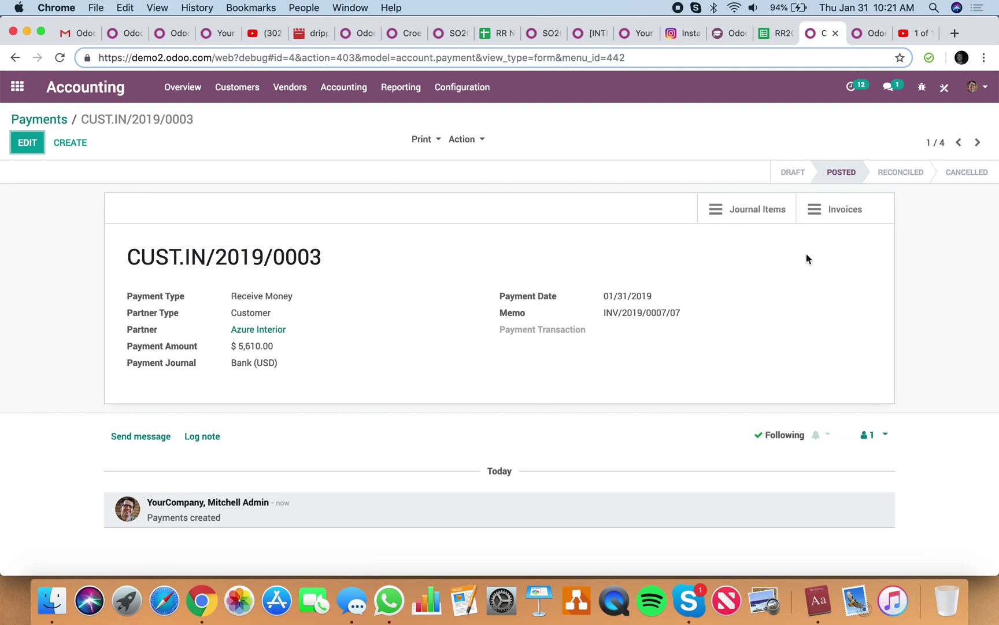
left_click(858, 215)
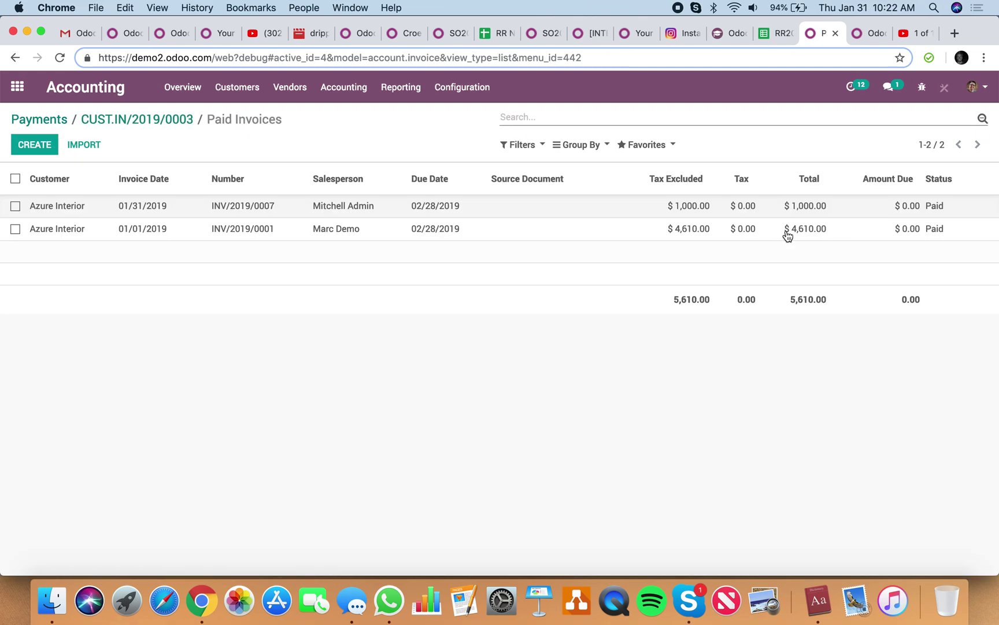
left_click(606, 205)
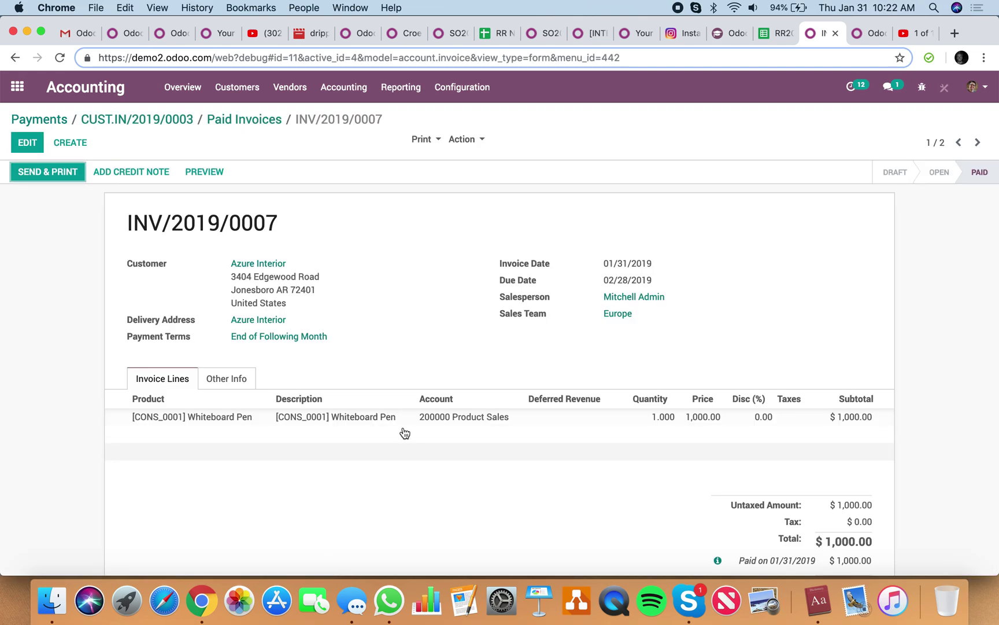
Verify that INV/2019/0007 and BNK1/2019/0004 share matching number A3, then return to the apps overview
left_click(211, 379)
left_click(572, 462)
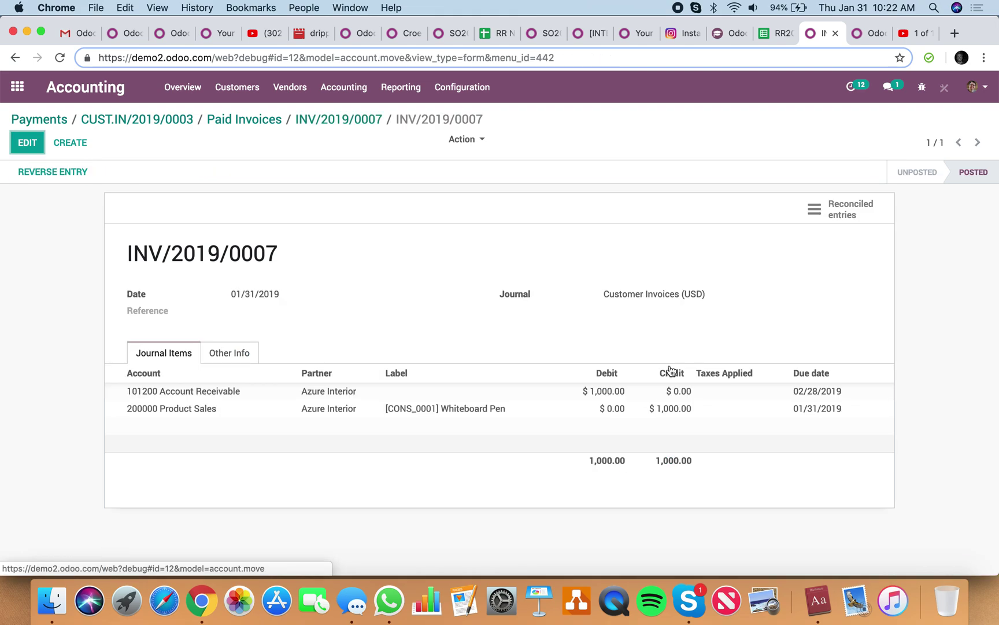
left_click(877, 219)
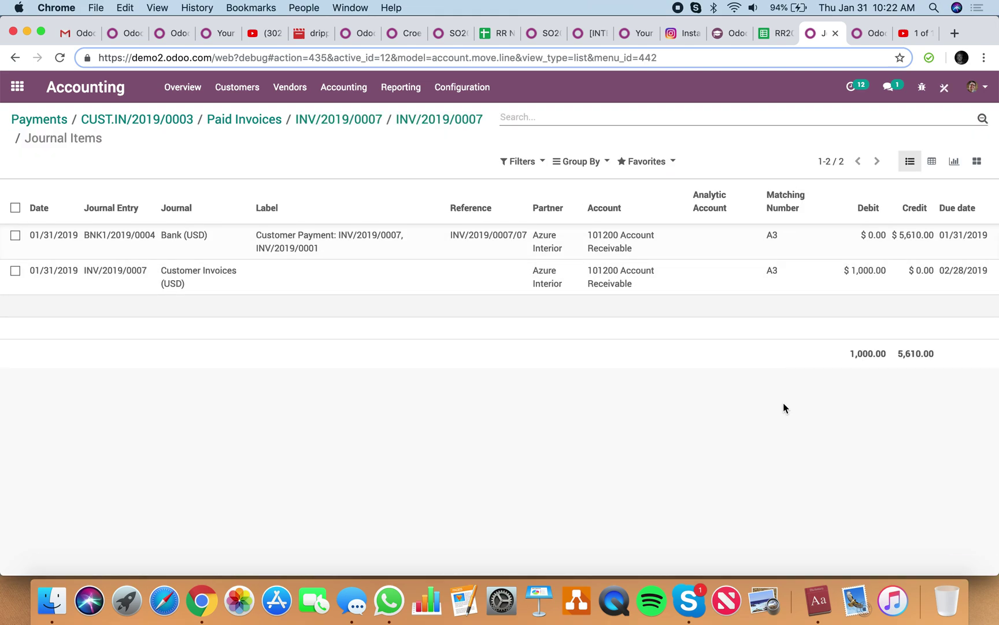
left_click(16, 88)
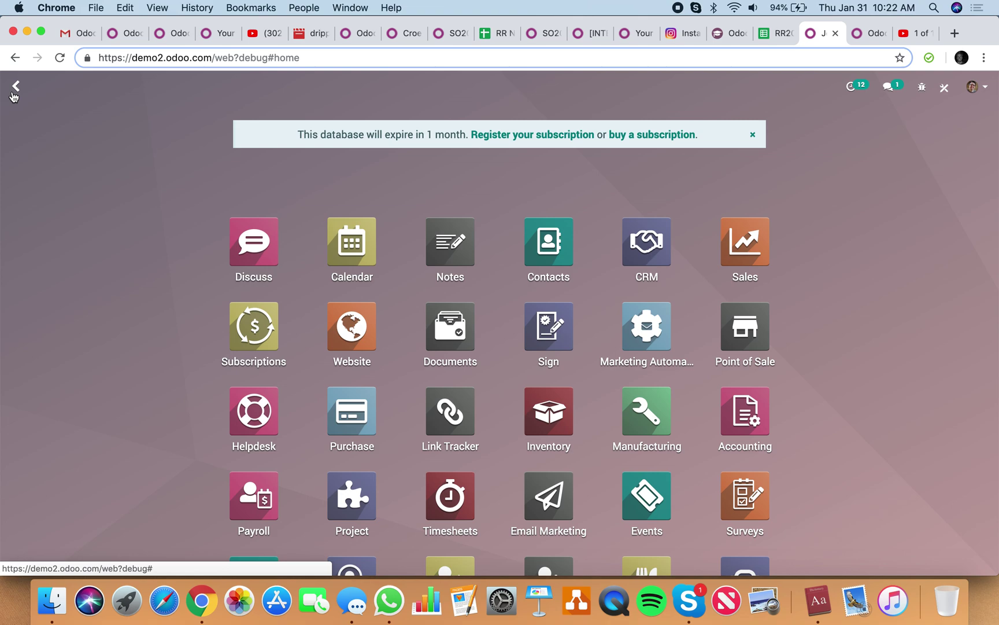